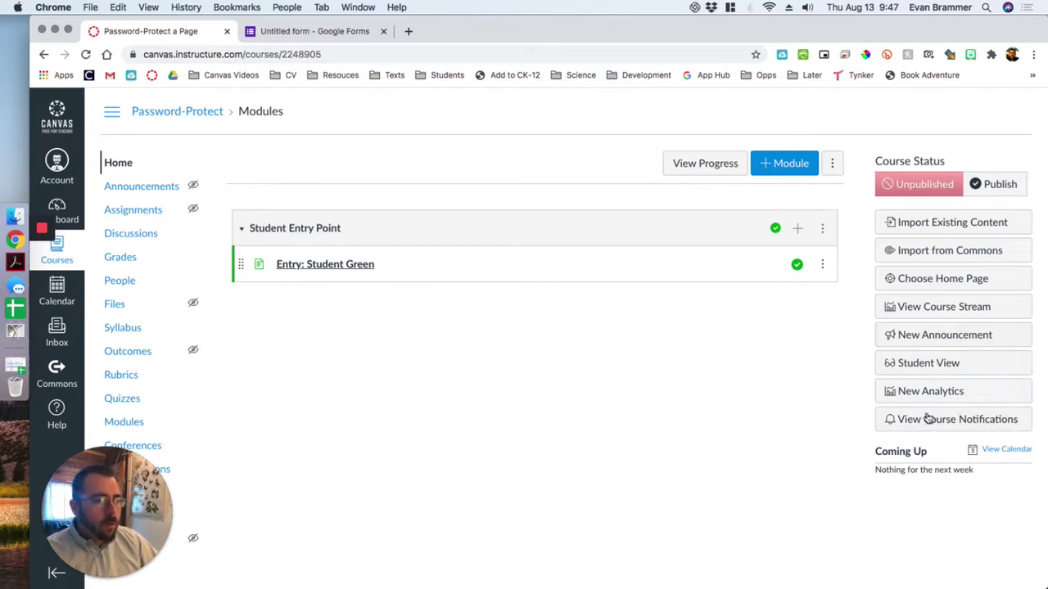
- Switch to Student View and open the Entry: Student Green page with its password form
click(938, 369)
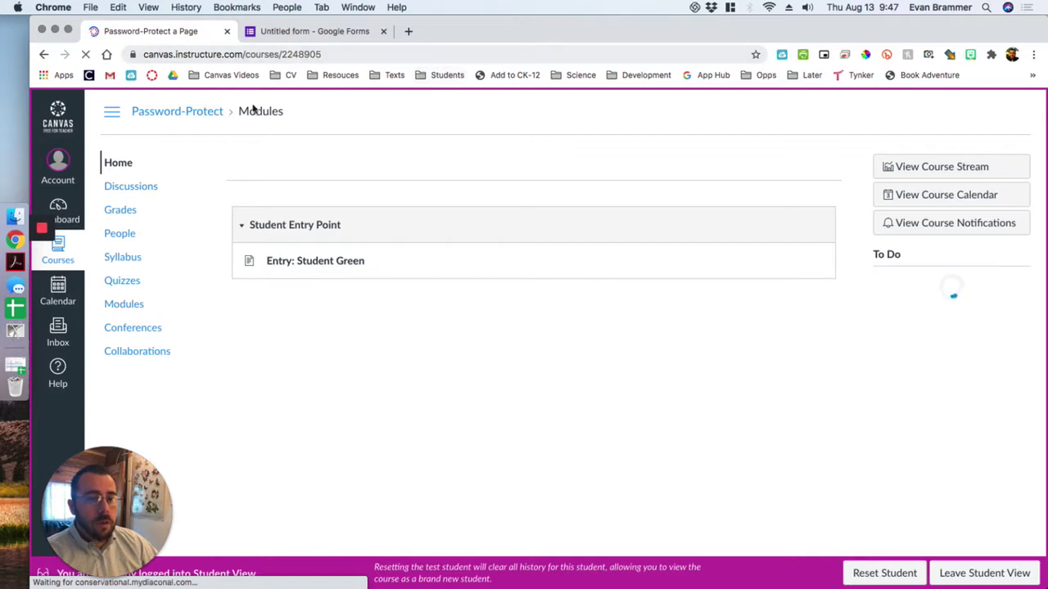
click(310, 262)
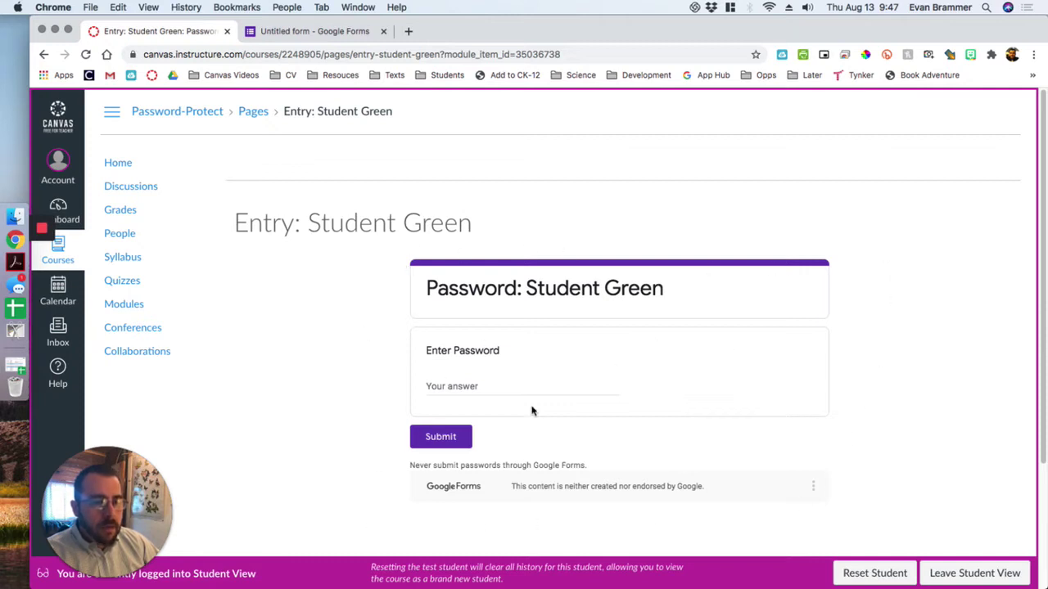
- Enter the password in the form's Your answer field and submit it
click(456, 390)
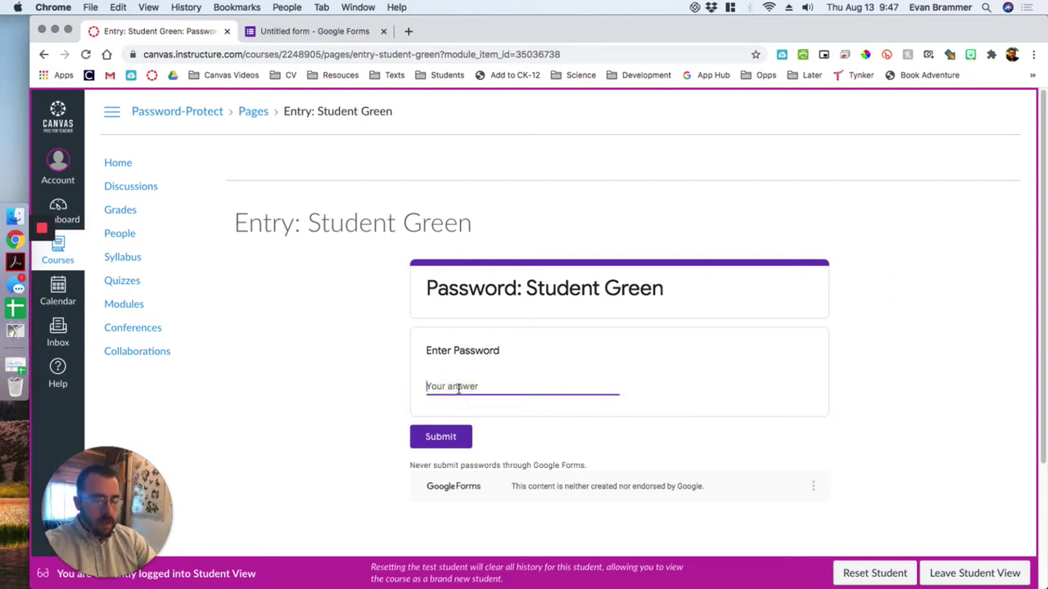
text(password)
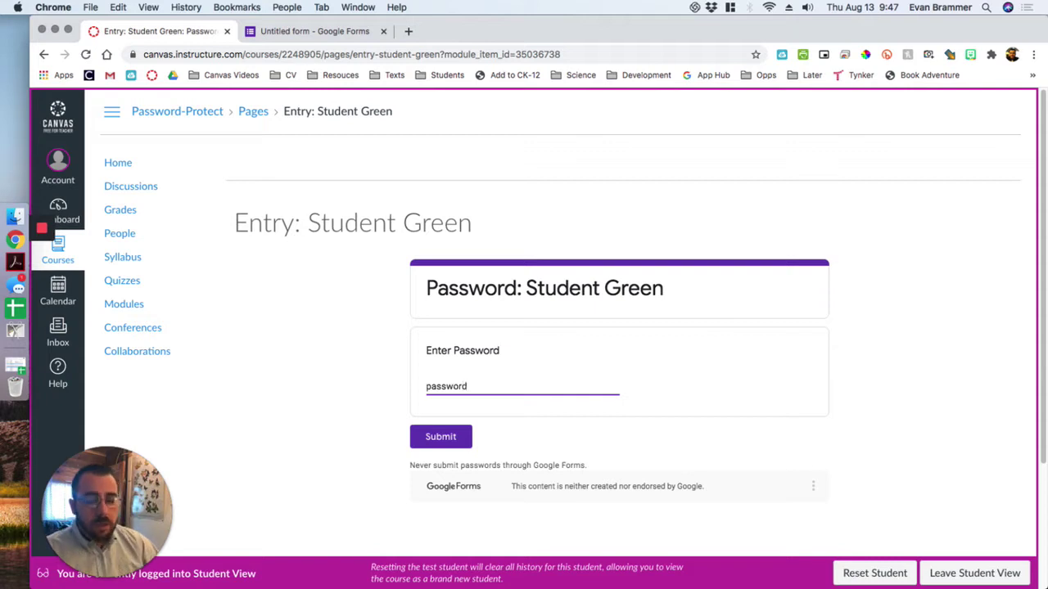
click(442, 434)
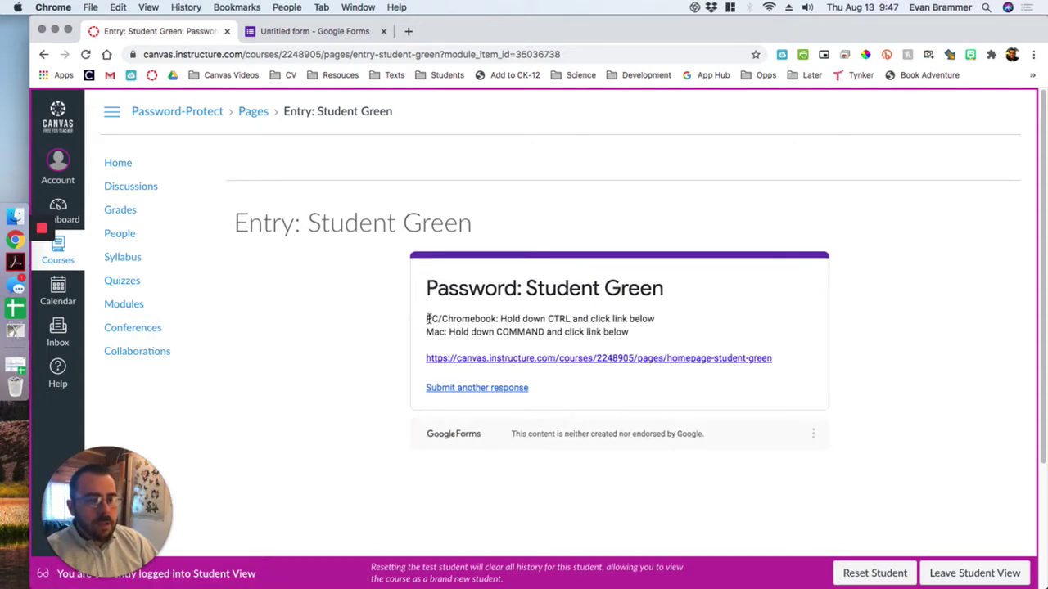
- Follow the revealed link to the Student Green homepage, then return to course Home
drag(427, 319, 711, 331)
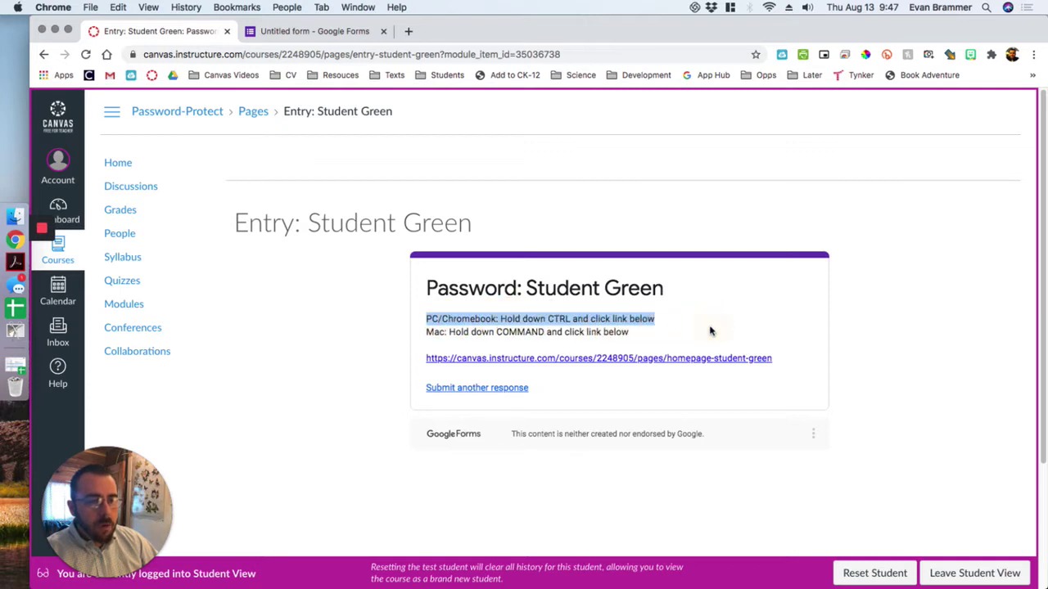
click(424, 337)
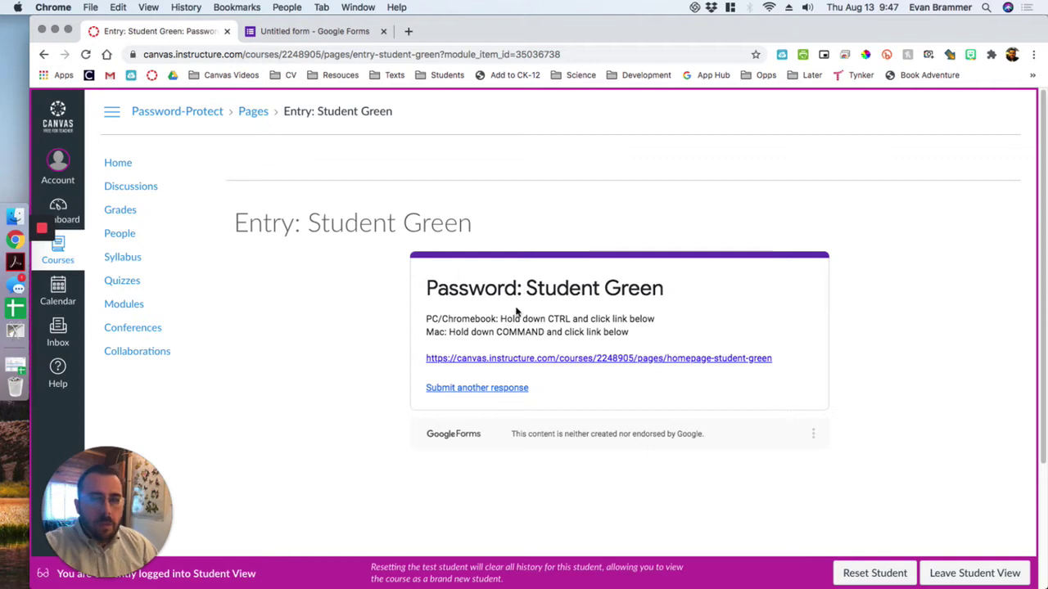
click(522, 359)
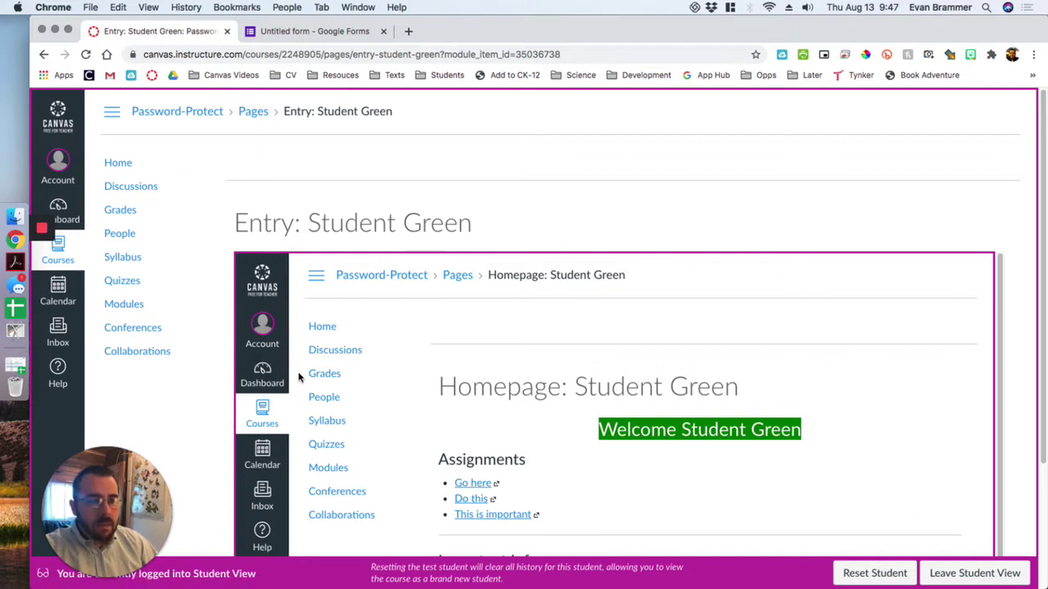
click(123, 166)
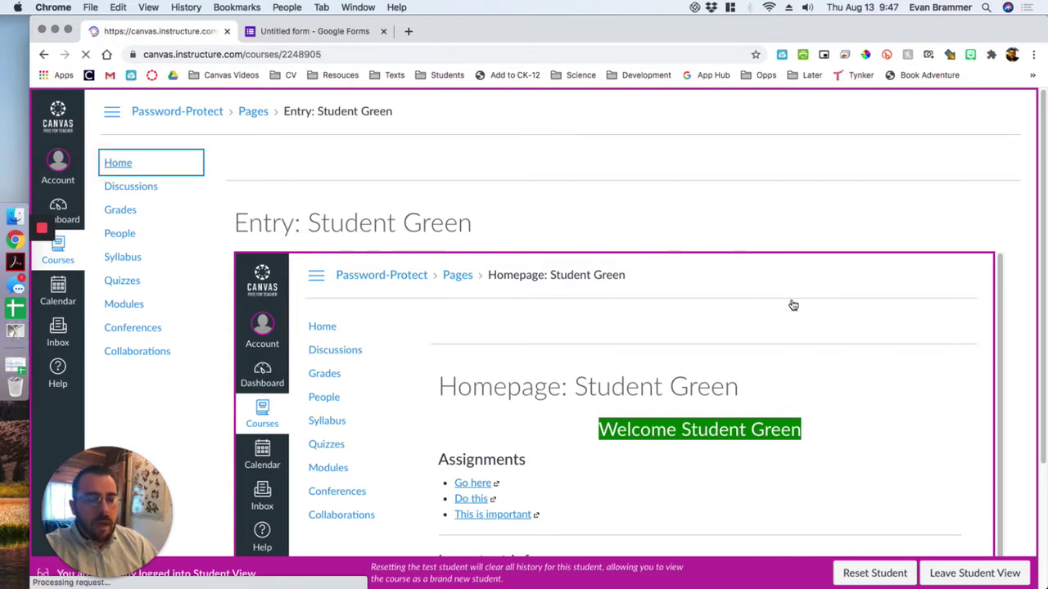
- Reopen Entry: Student Green, resubmit the password, and open the homepage link in a new tab
click(319, 262)
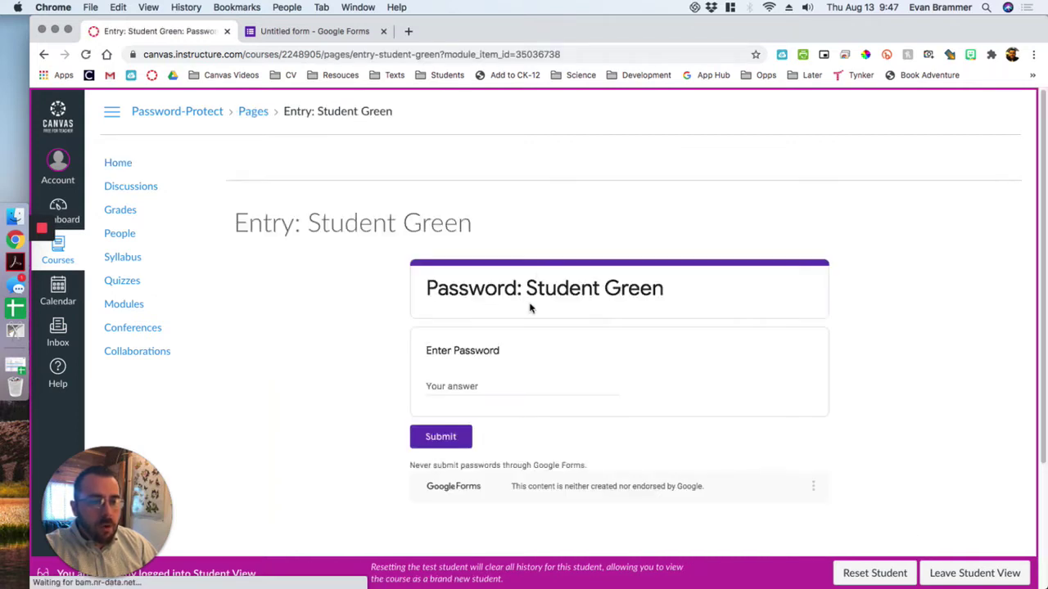
click(465, 386)
text(password)
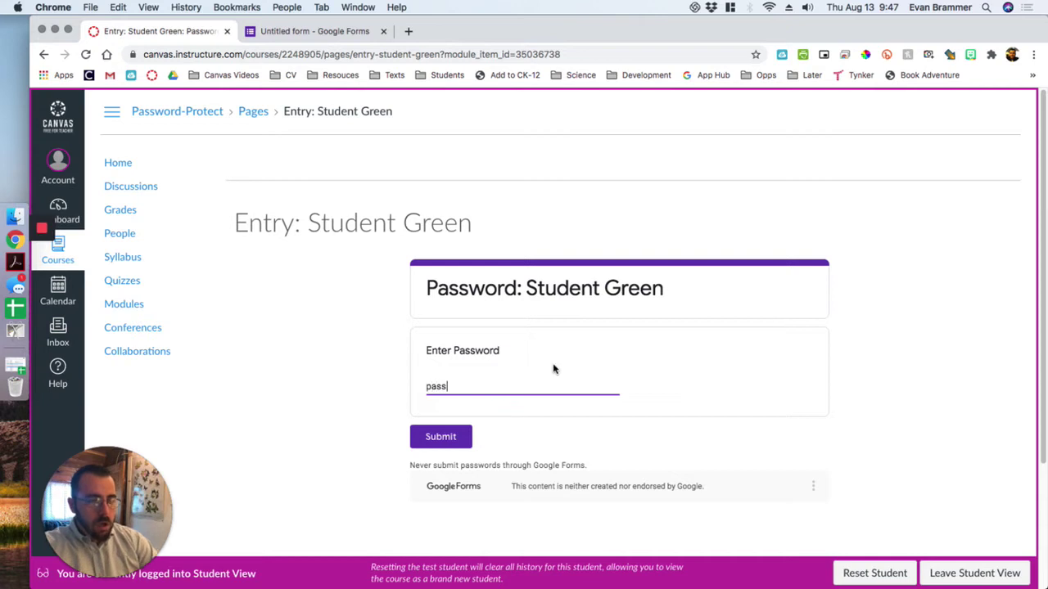
click(441, 436)
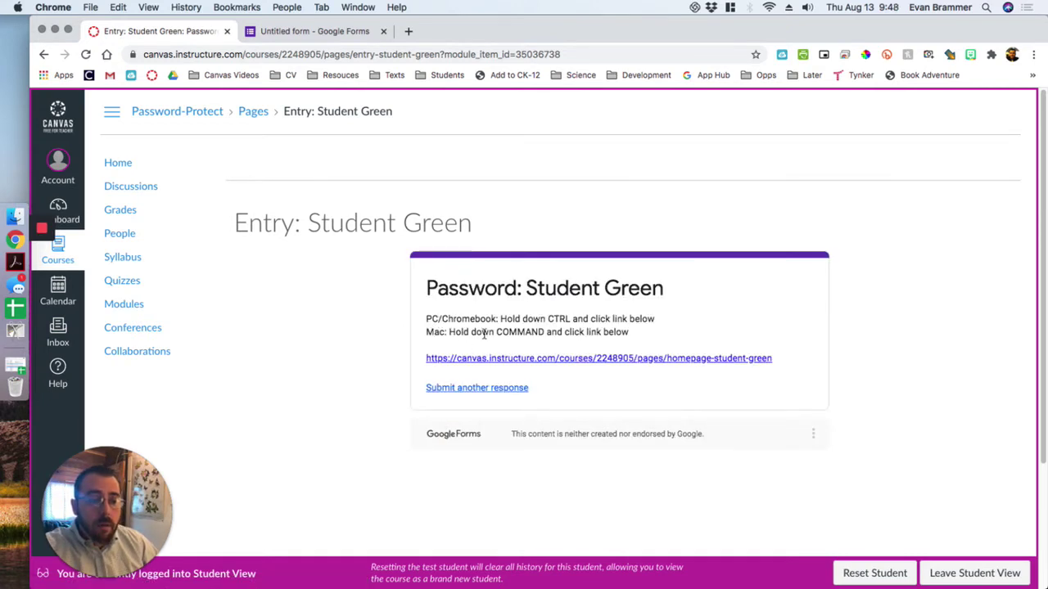
super+click(434, 361)
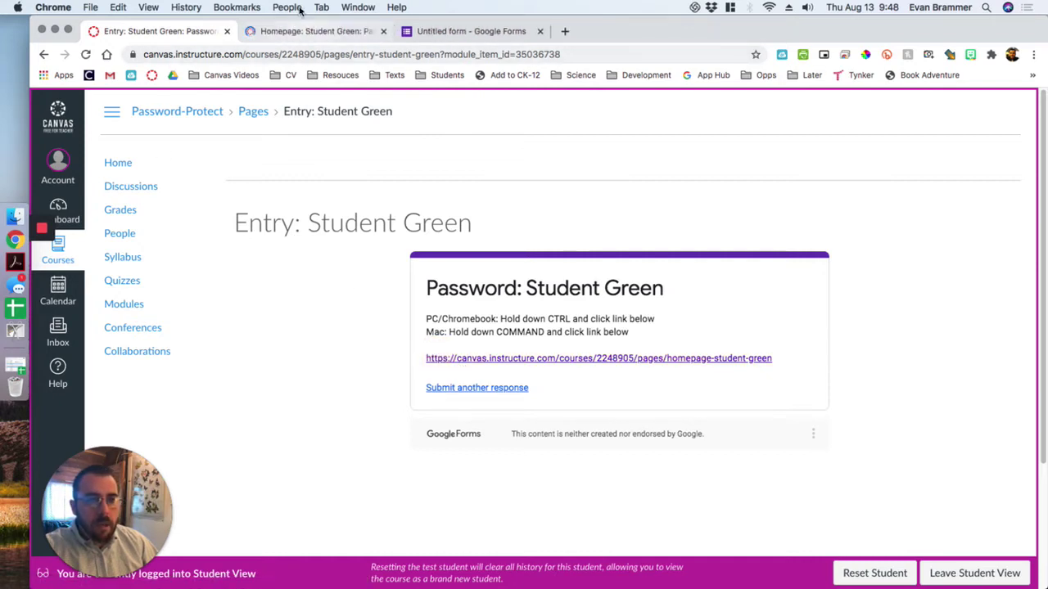
- Compare the Entry: Student Green and Homepage: Student Green tabs to check the link
click(286, 32)
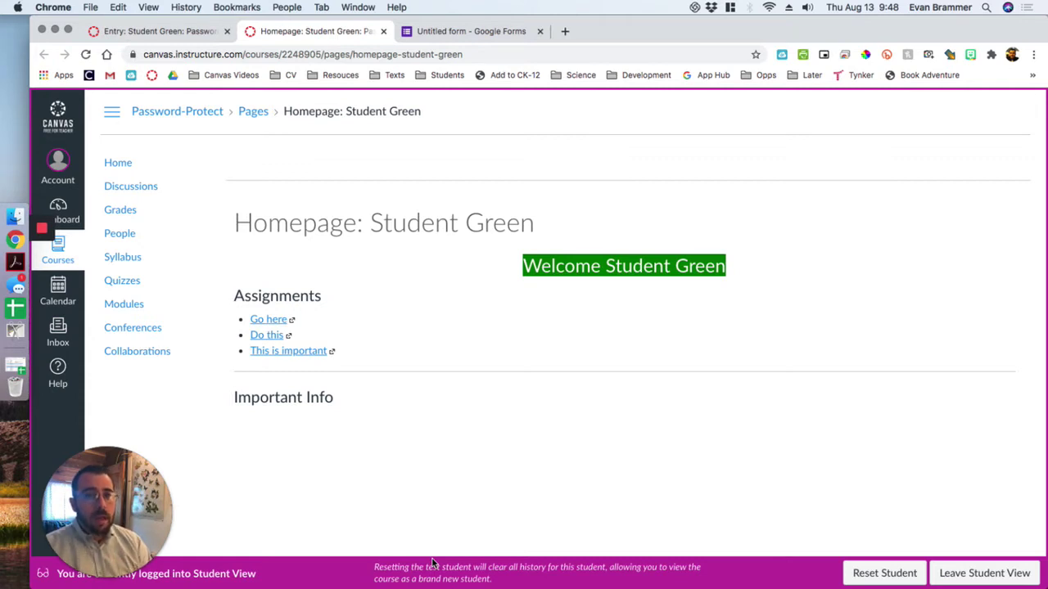
click(160, 30)
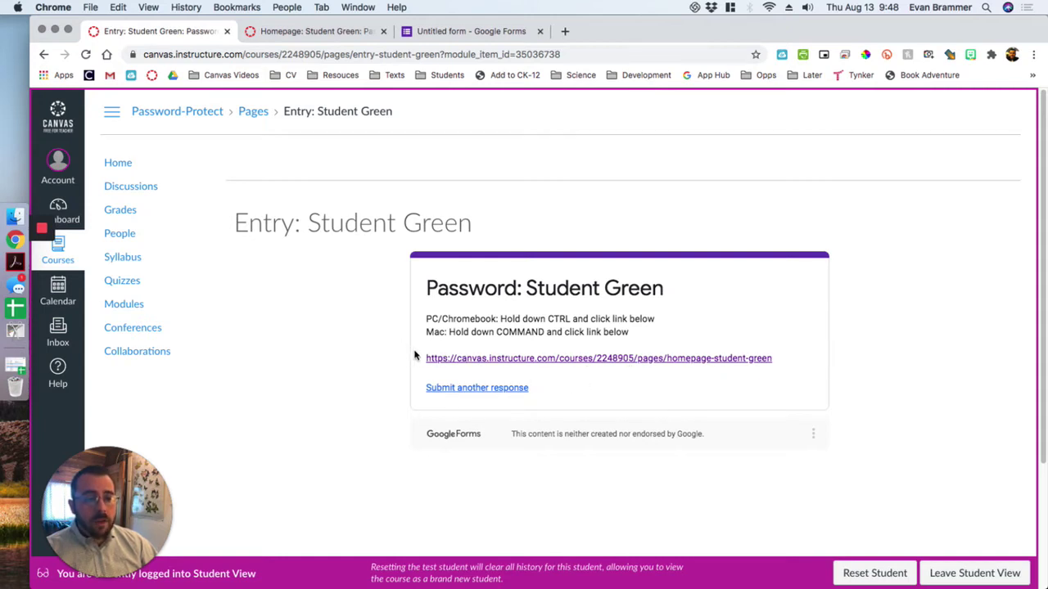
drag(425, 359, 772, 362)
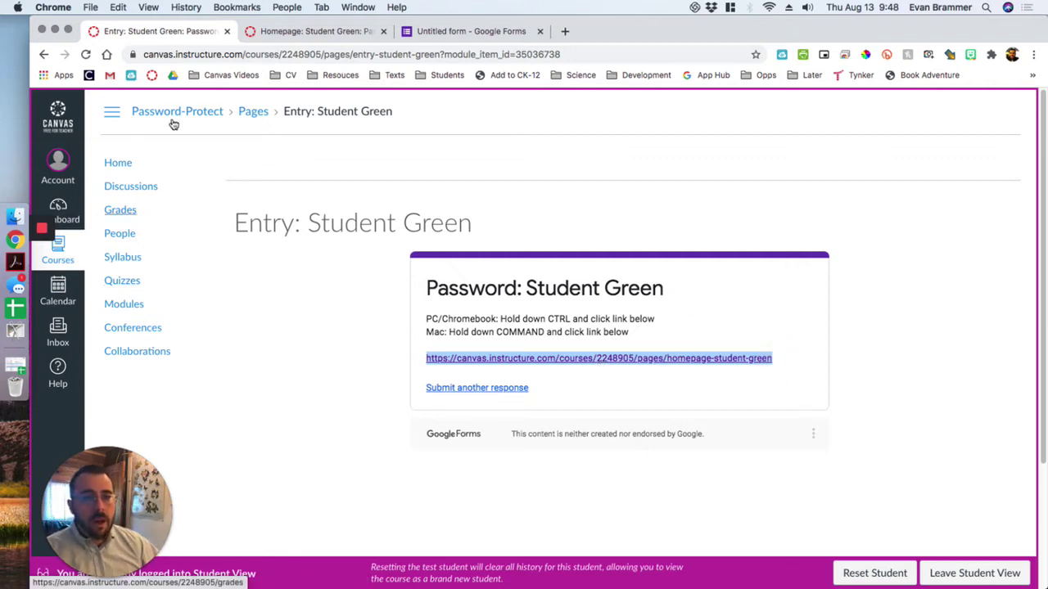
click(315, 31)
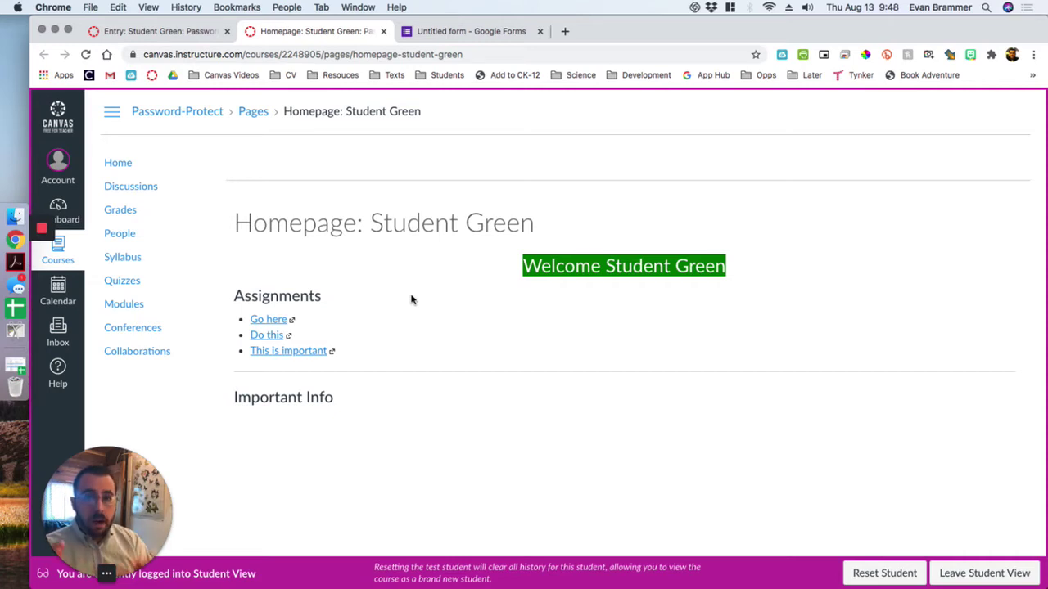
- Close the homepage tab, leave Student View, and return to the course Home page
click(384, 31)
click(979, 573)
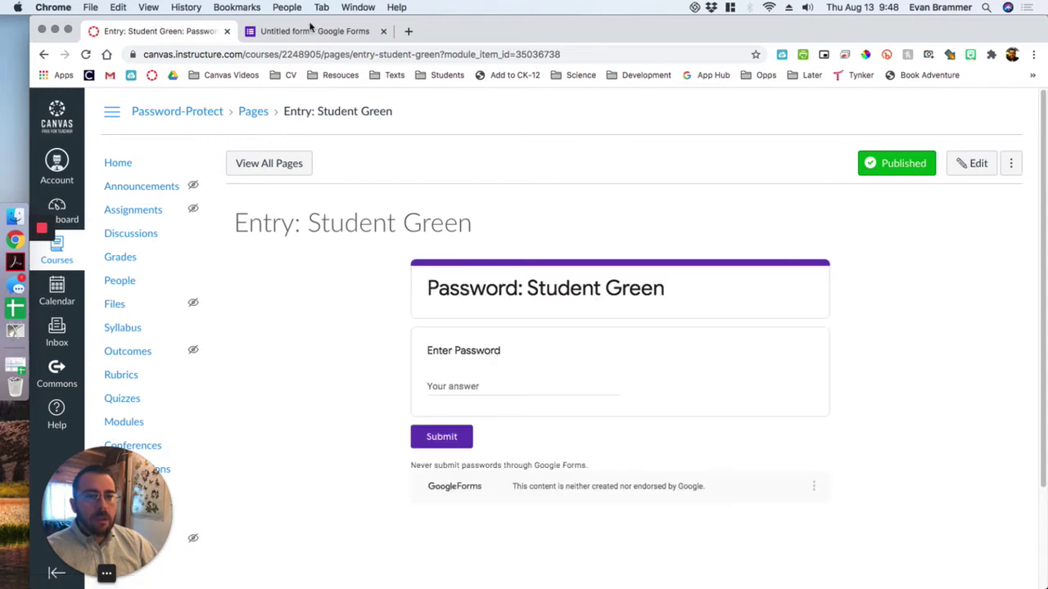
click(122, 162)
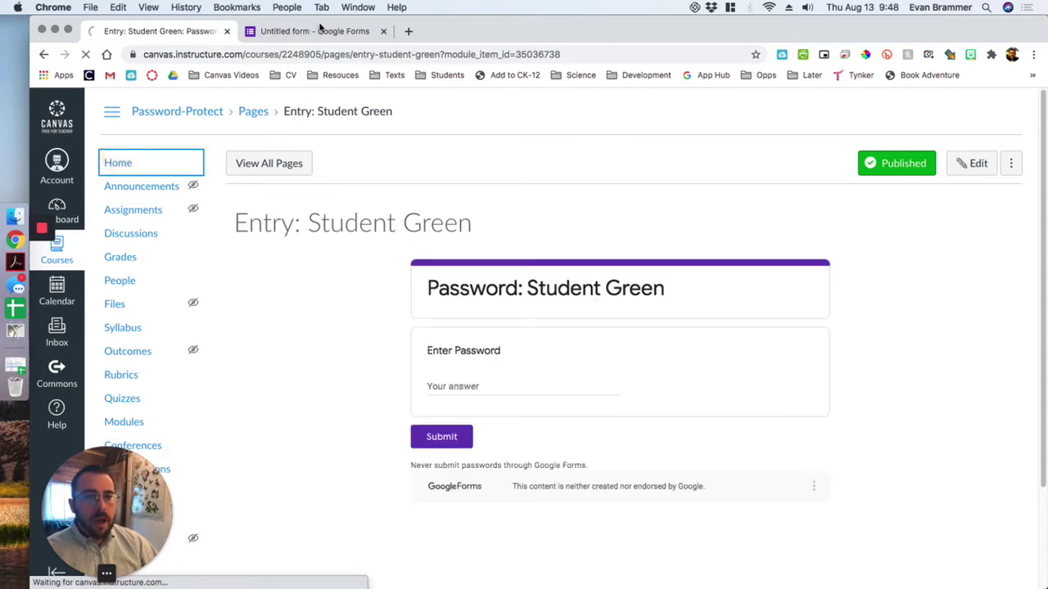
- Search 'google form' in a new tab, close it, and return to the Untitled form tab
click(407, 31)
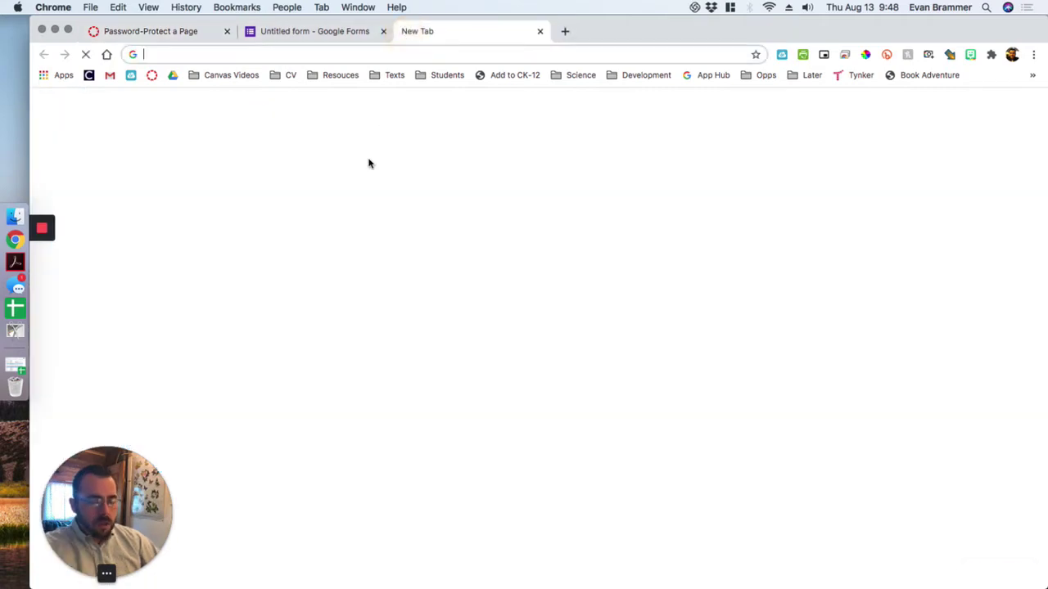
text(google form')
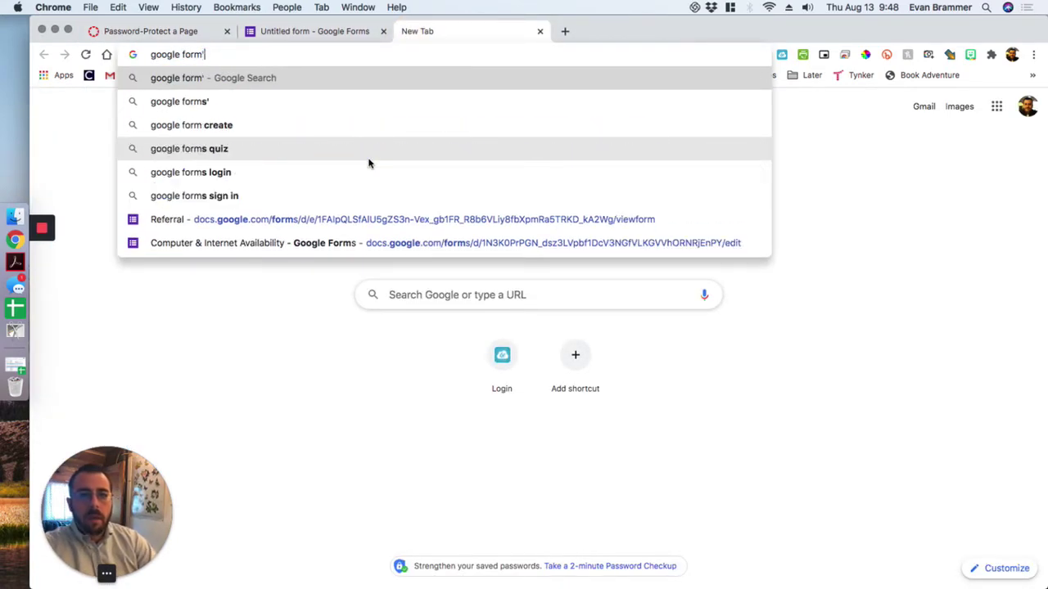
key(BackSpace)
key(Return)
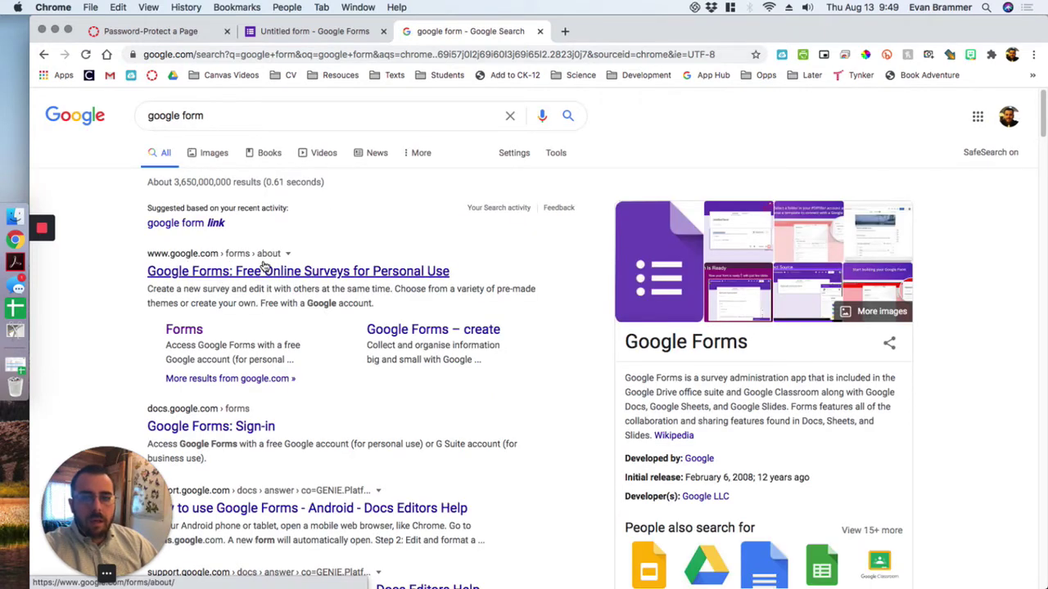
click(539, 31)
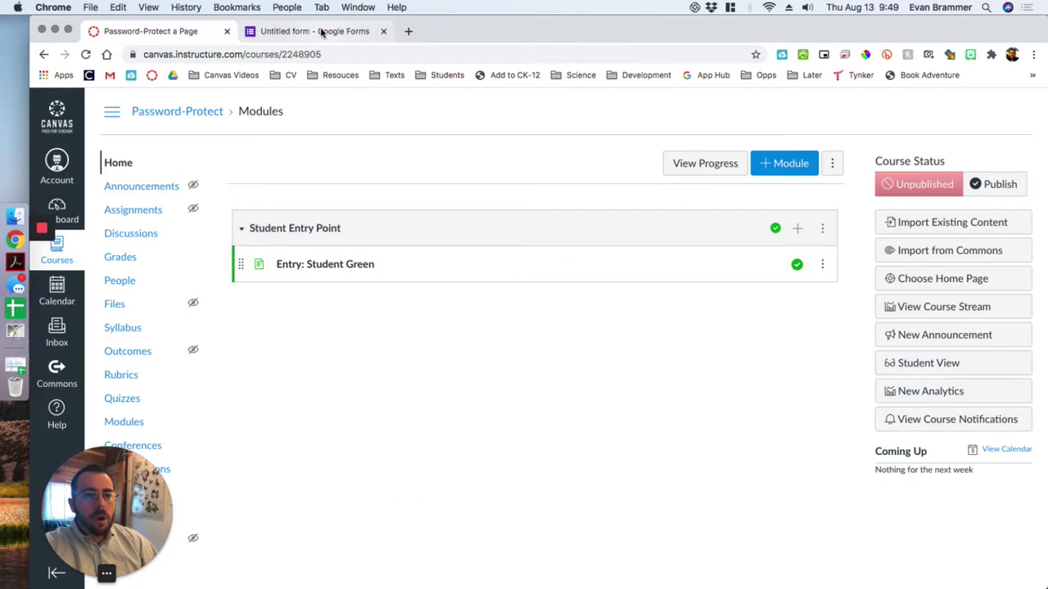
click(323, 31)
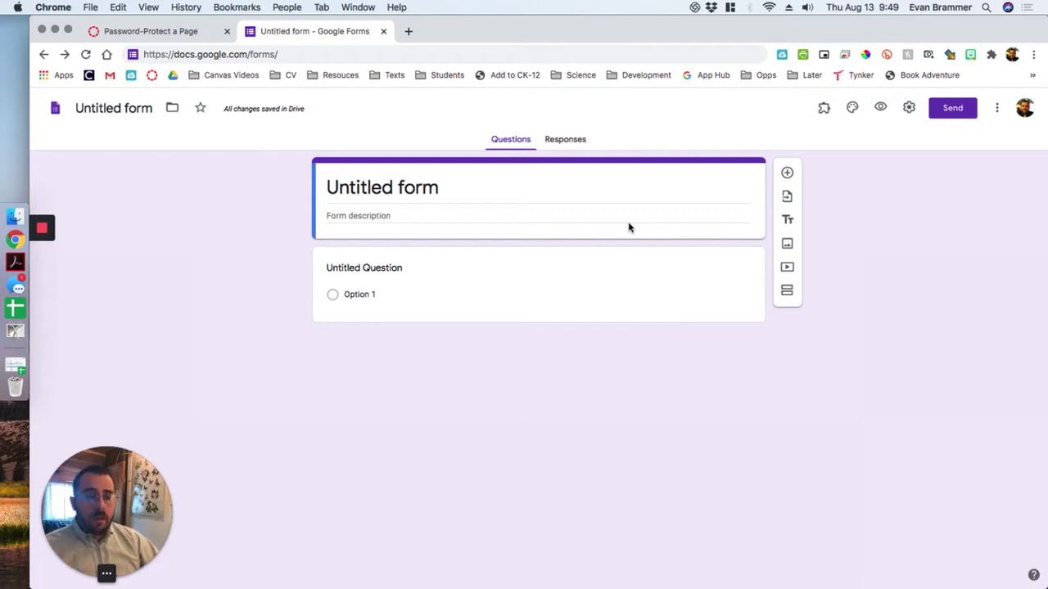
- Rename the form file to 'Student Yellow'
click(148, 111)
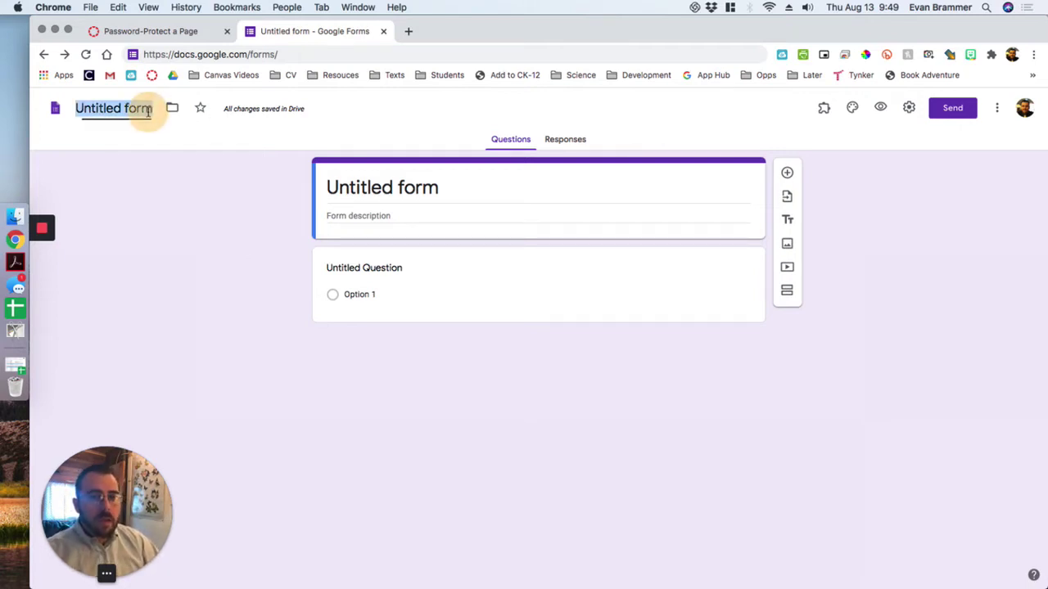
text(Stdue)
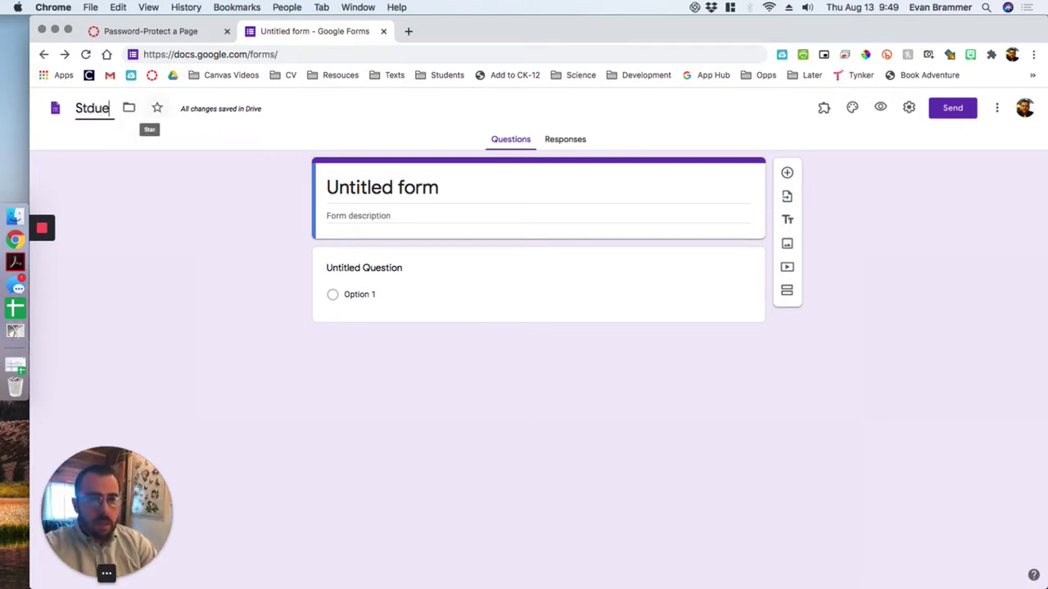
key(BackSpace)
key(BackSpace)
text(udentYel)
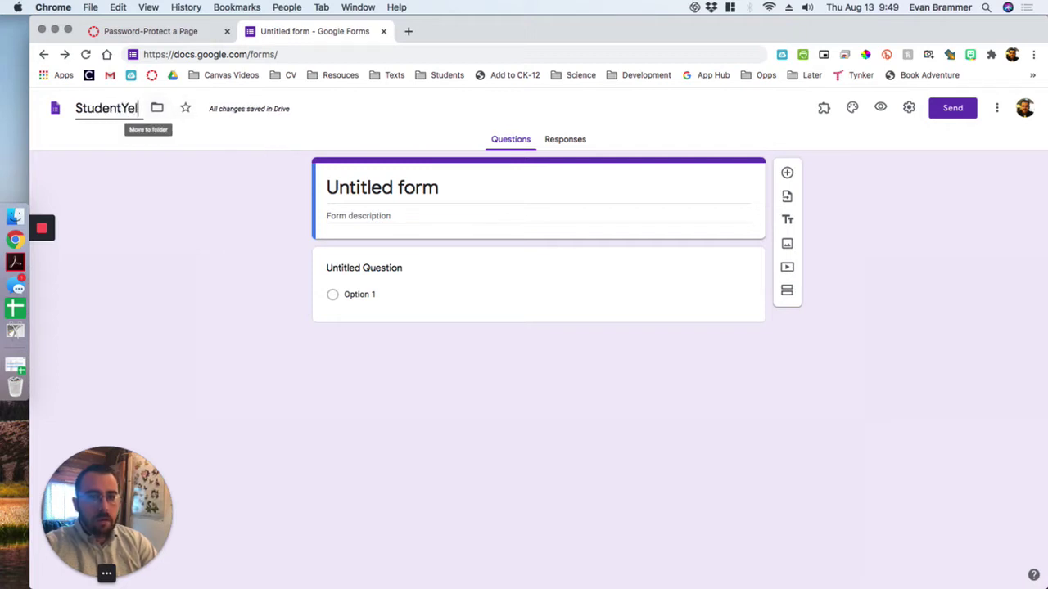
key(BackSpace)
key(BackSpace)
key(BackSpace)
text(Yellow)
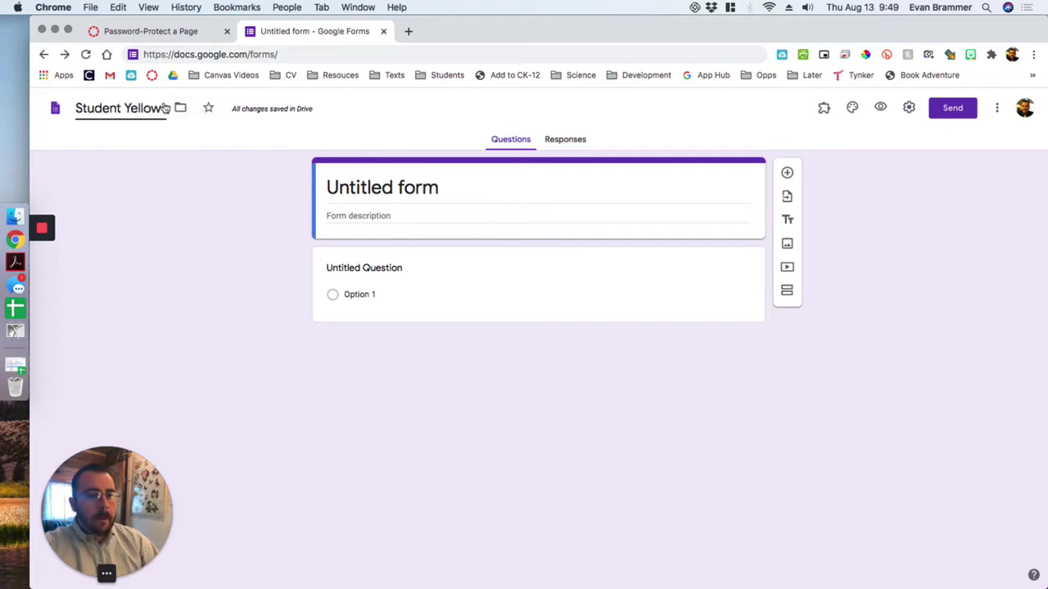
click(690, 391)
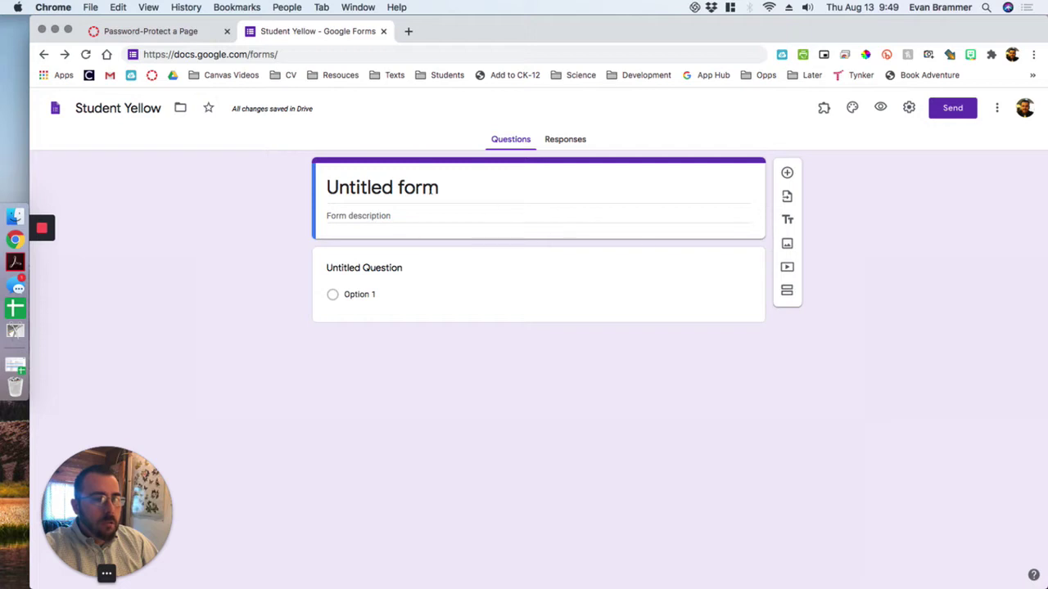
- Delete the default multiple-choice question so only the title section remains
click(723, 290)
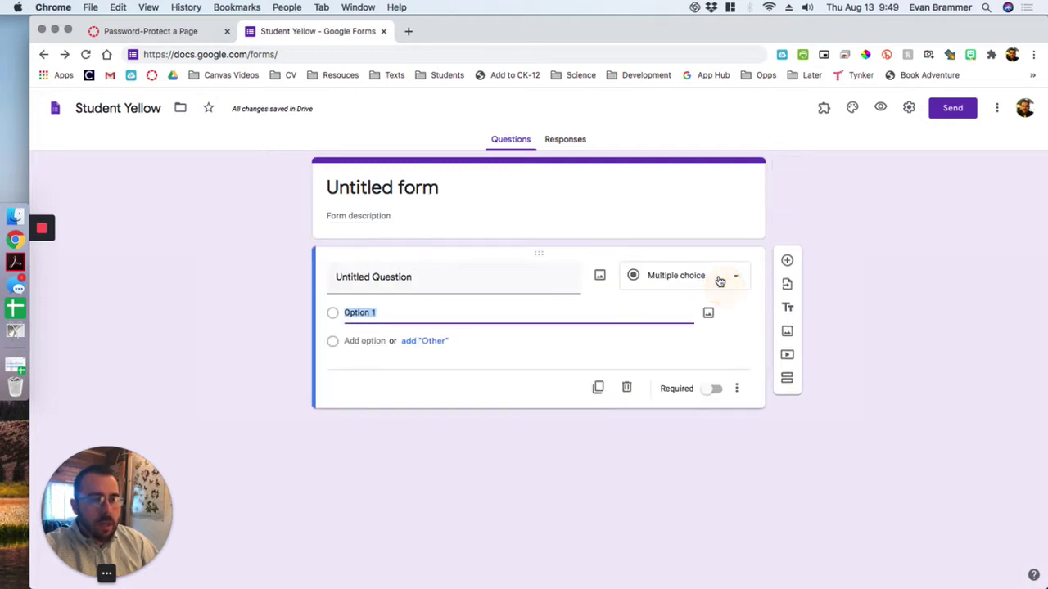
click(627, 390)
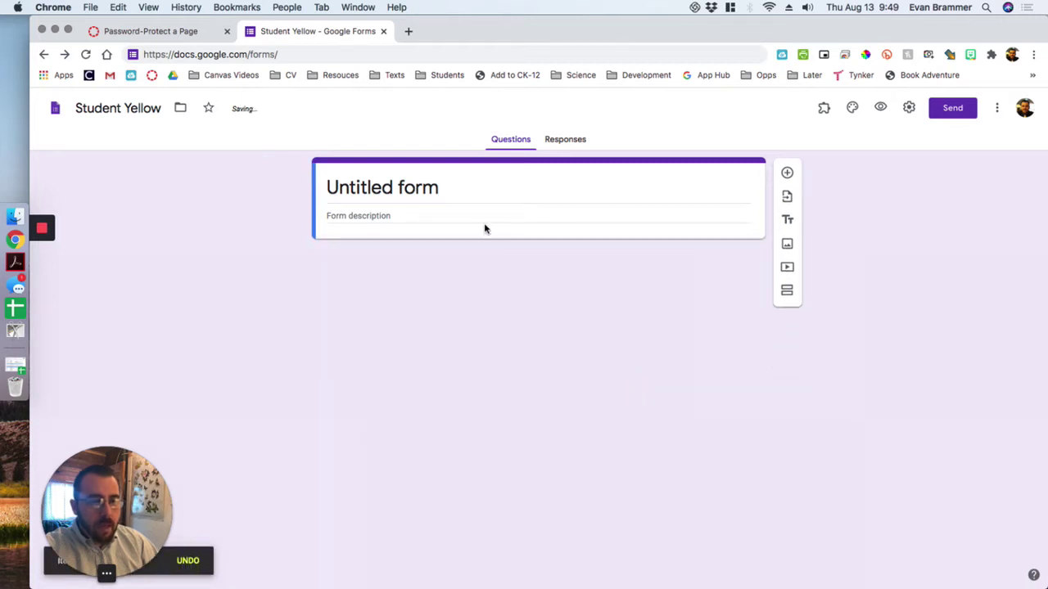
click(474, 197)
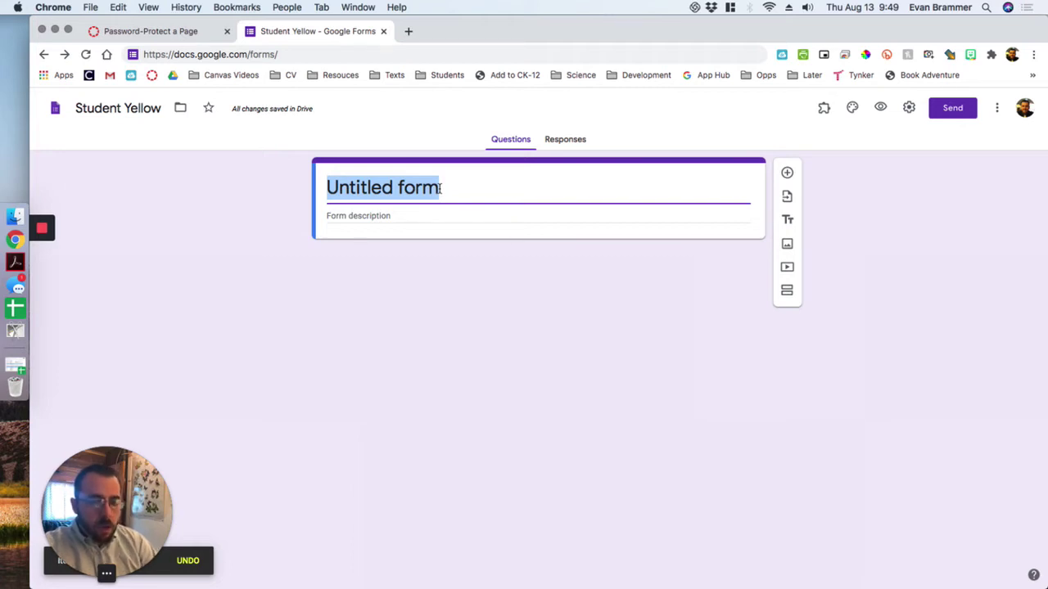
- Restore the deleted question and retitle the form 'Student Yellow Only'
key(super+z)
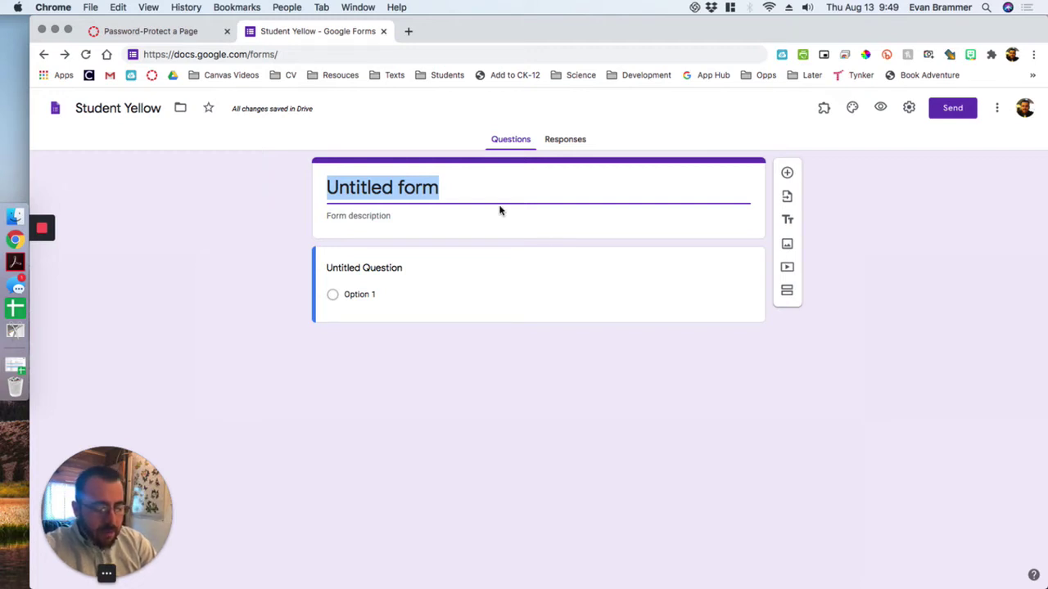
text(Passwo)
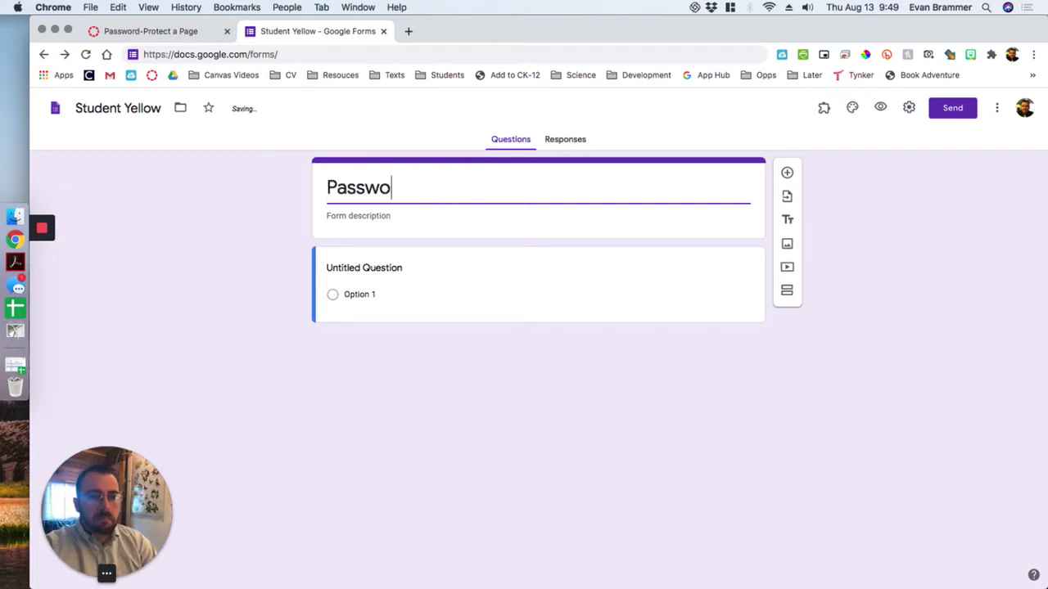
text(rd)
key(BackSpace)
key(super+a)
text(St)
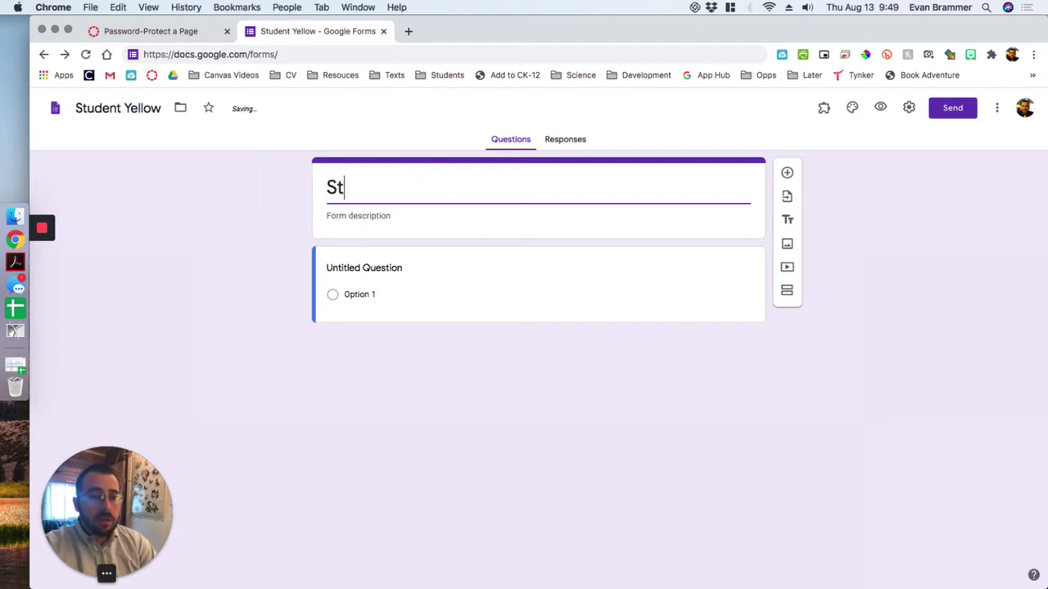
text(udent Yellow On)
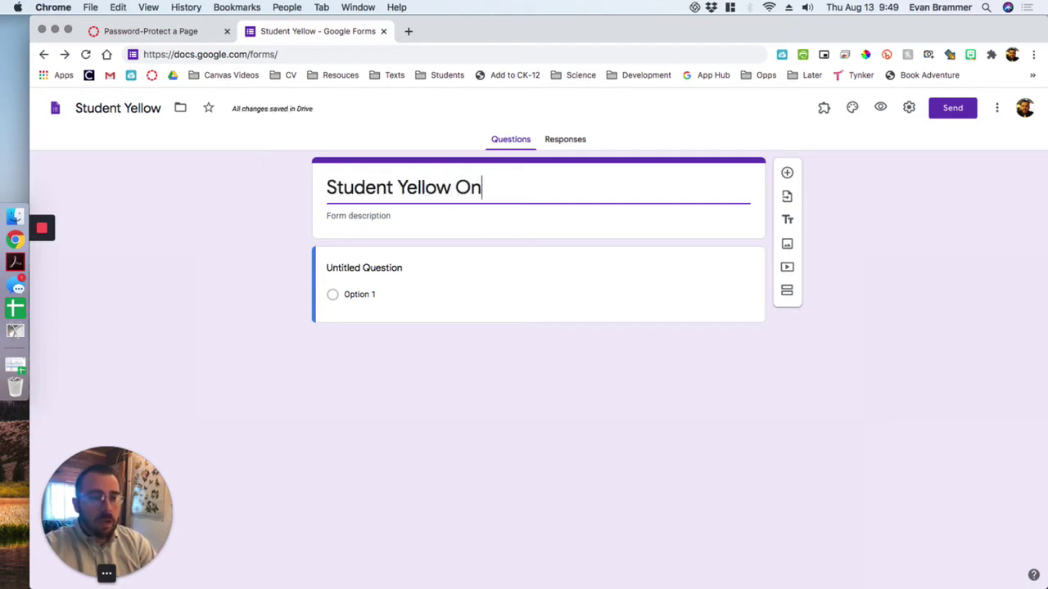
text(lt)
key(BackSpace)
text(y)
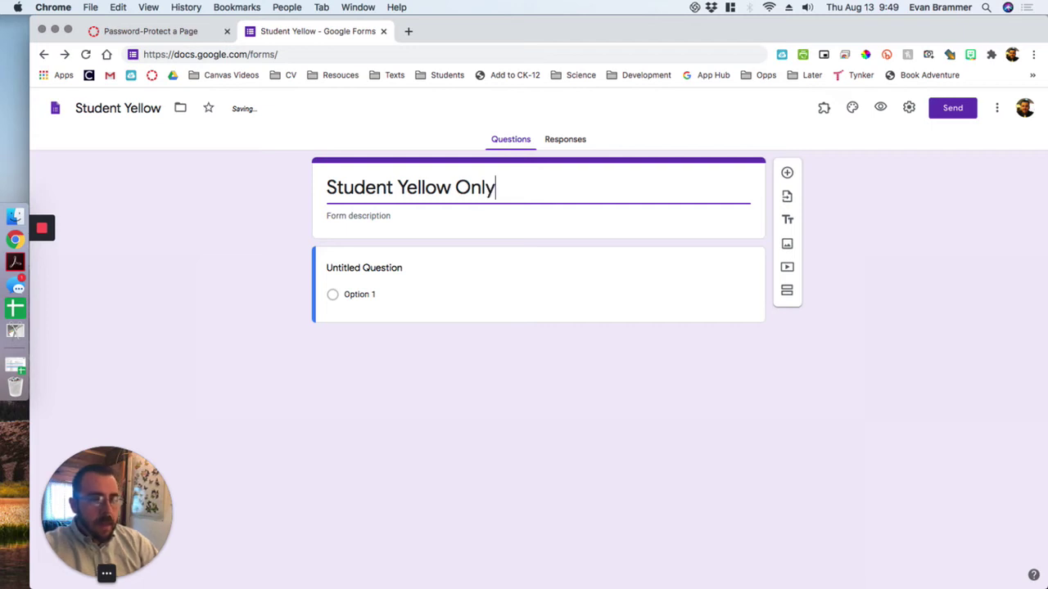
- Make the question a Short answer titled 'Enter Password Below (case-sensitve)'
click(556, 286)
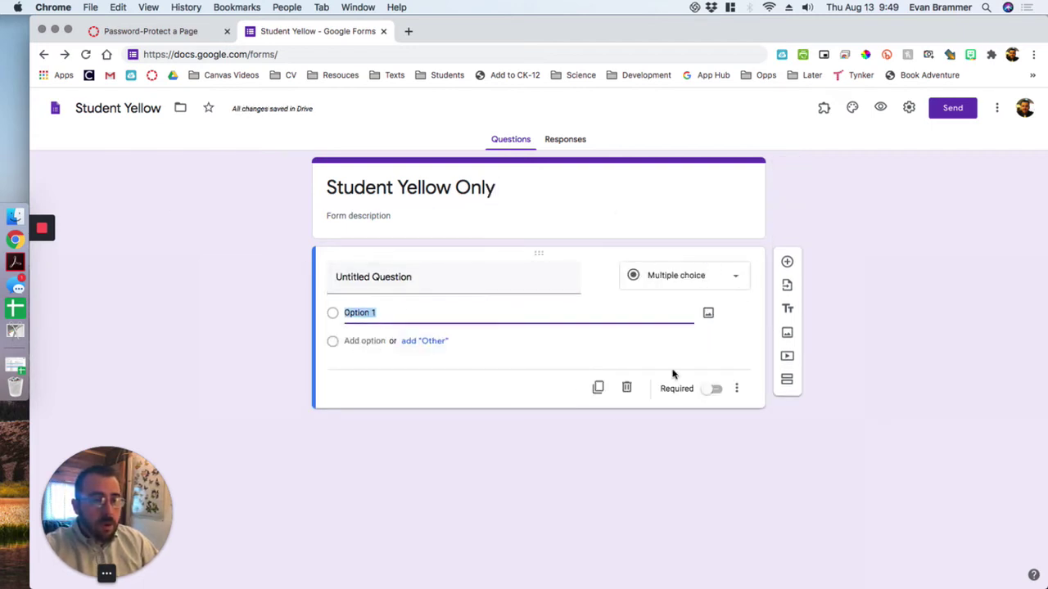
click(734, 283)
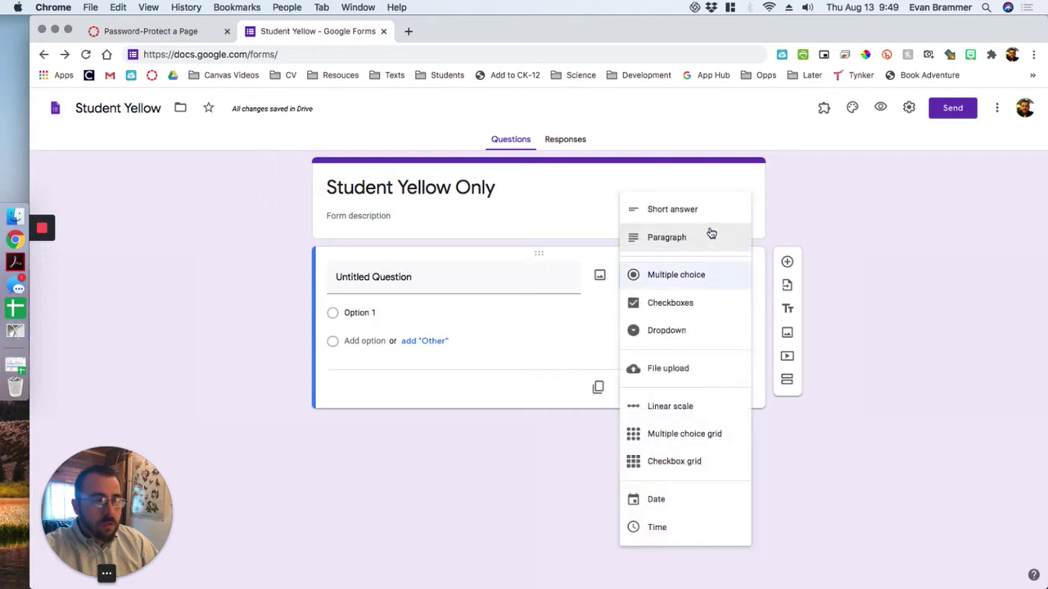
click(694, 215)
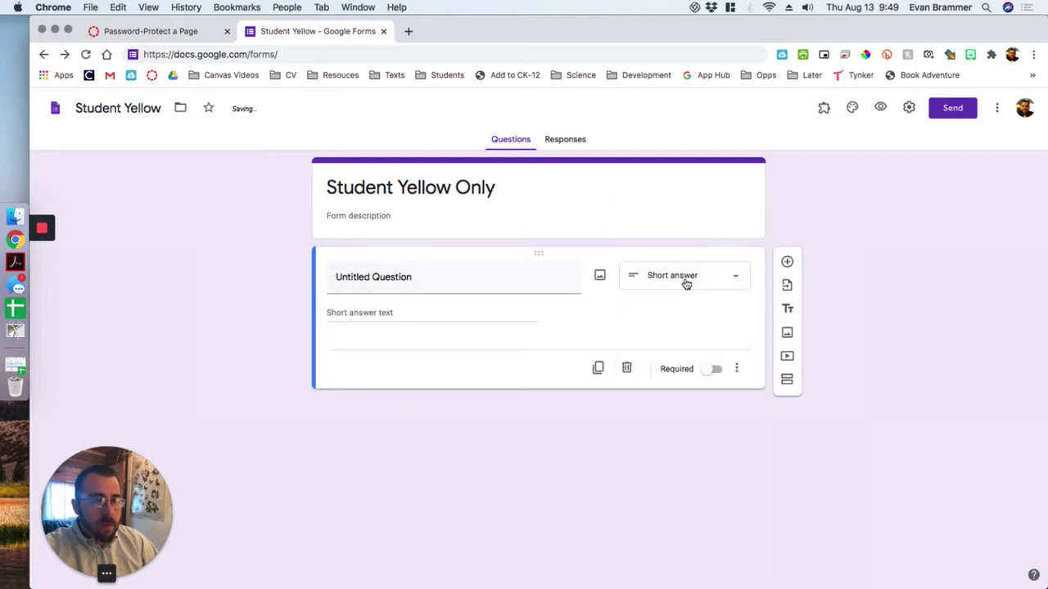
click(349, 273)
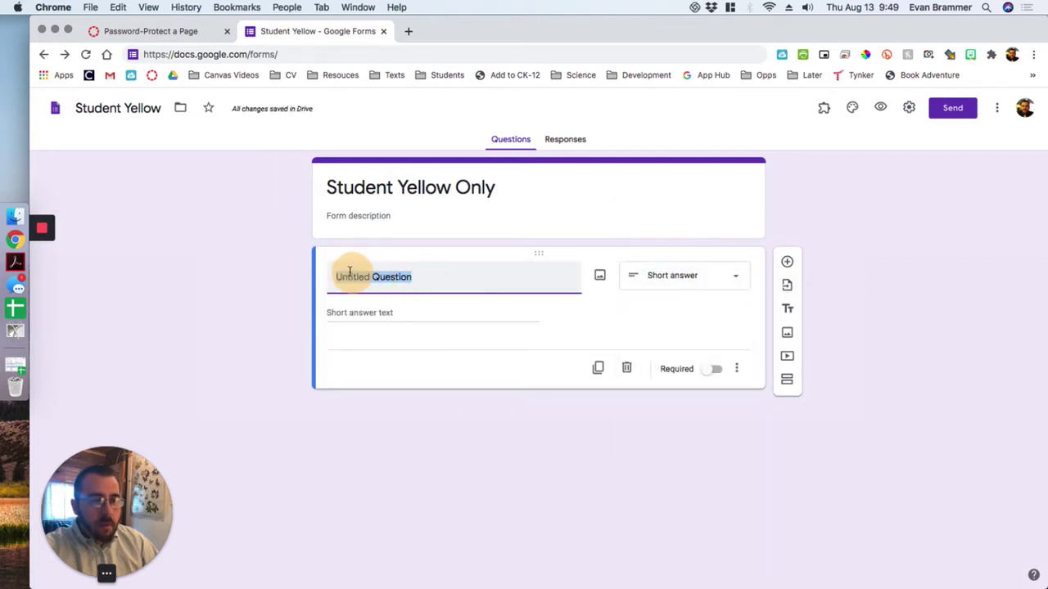
text(Enter Pas)
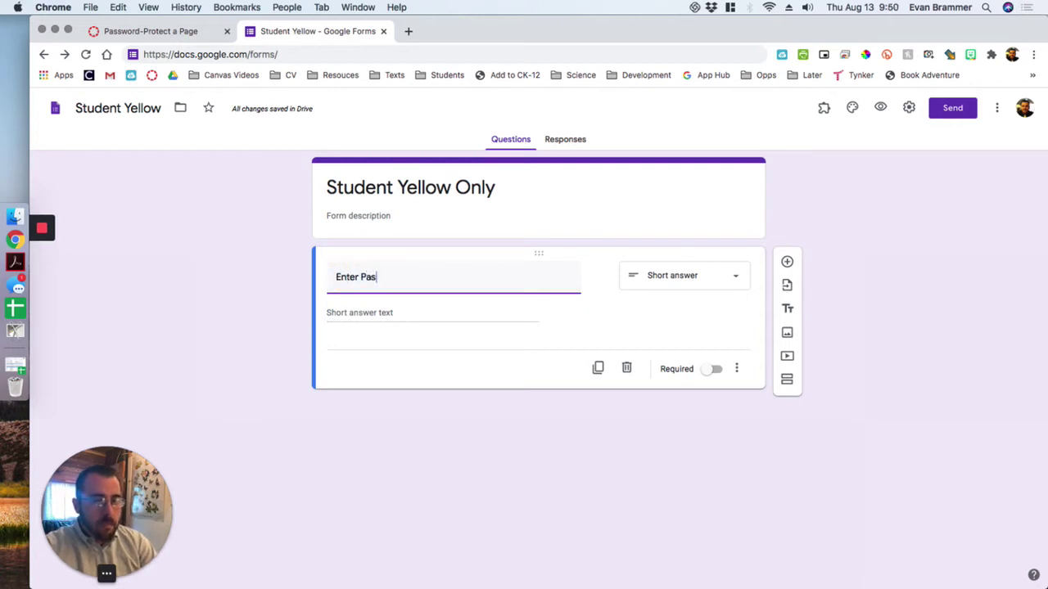
text(sword Below )
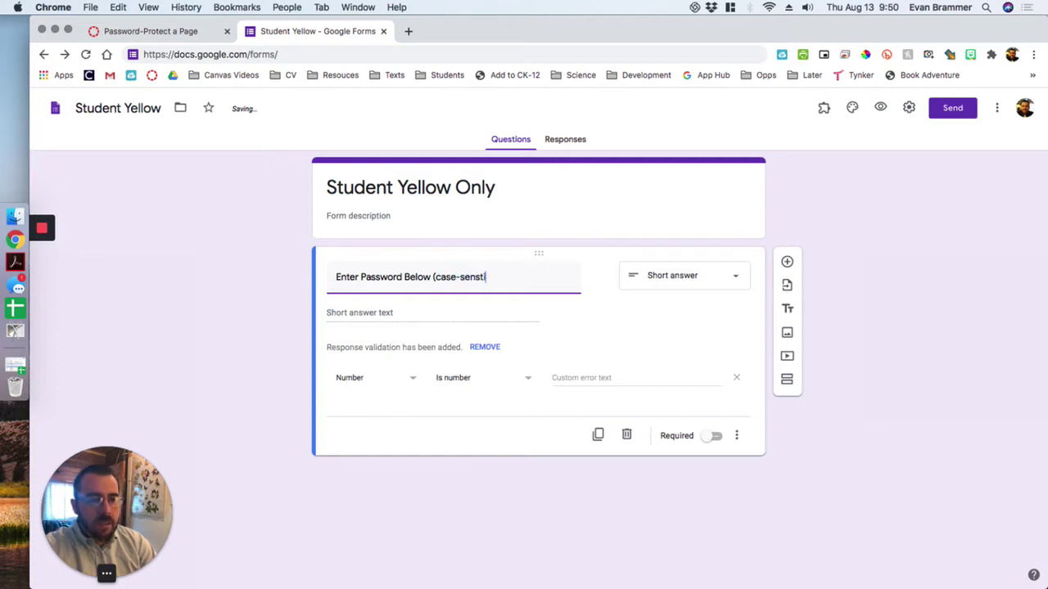
text((case-sensitve)
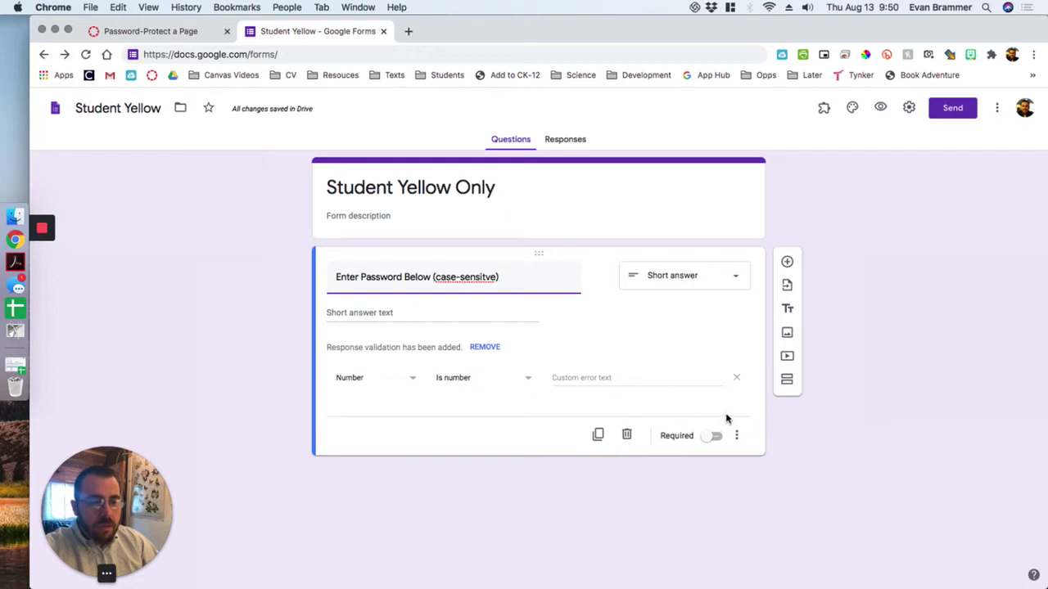
- Toggle the question's response validation option from its extra-options menu
click(737, 435)
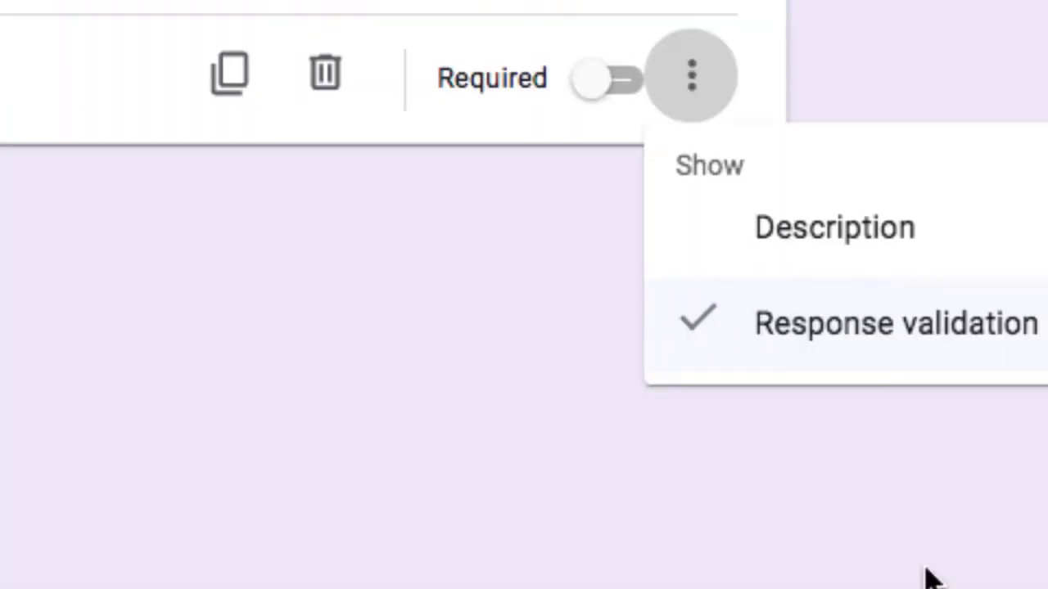
click(1040, 328)
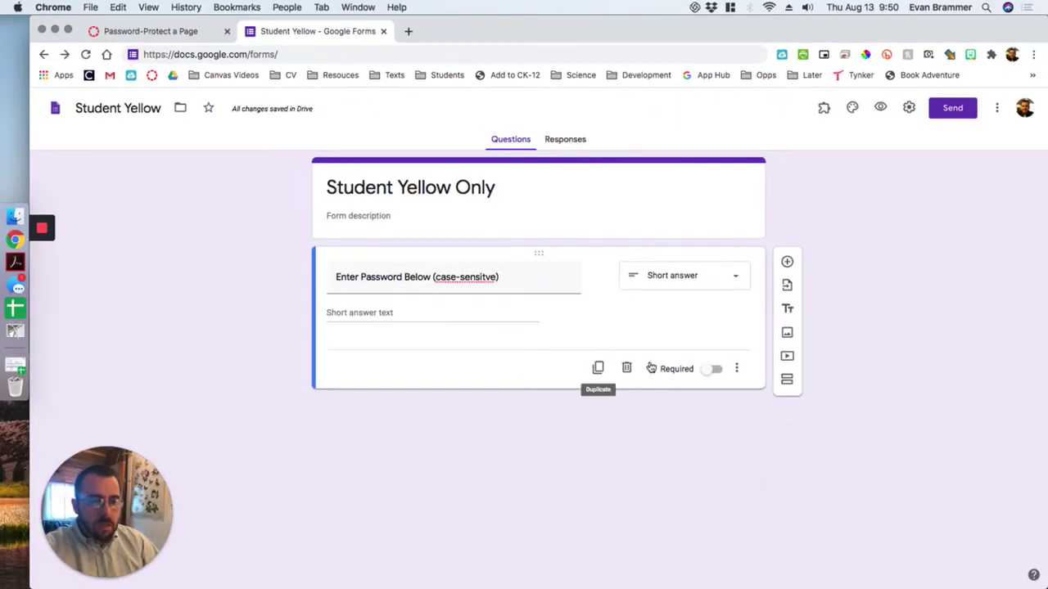
click(737, 370)
- Validate Text > Contains the password with error 'Wrong password. Try again.', and make it required
click(776, 438)
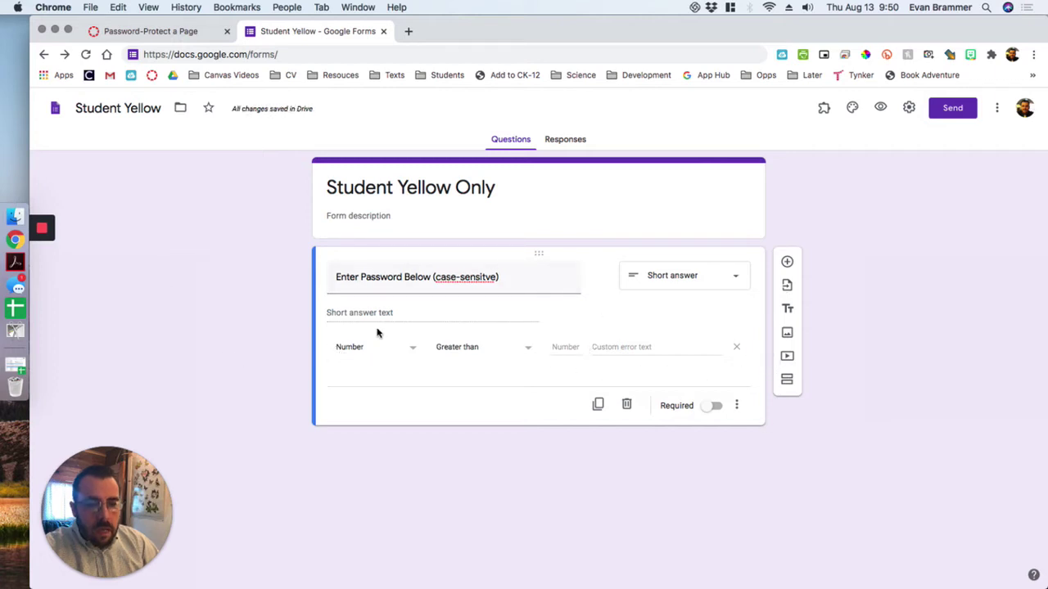
click(401, 351)
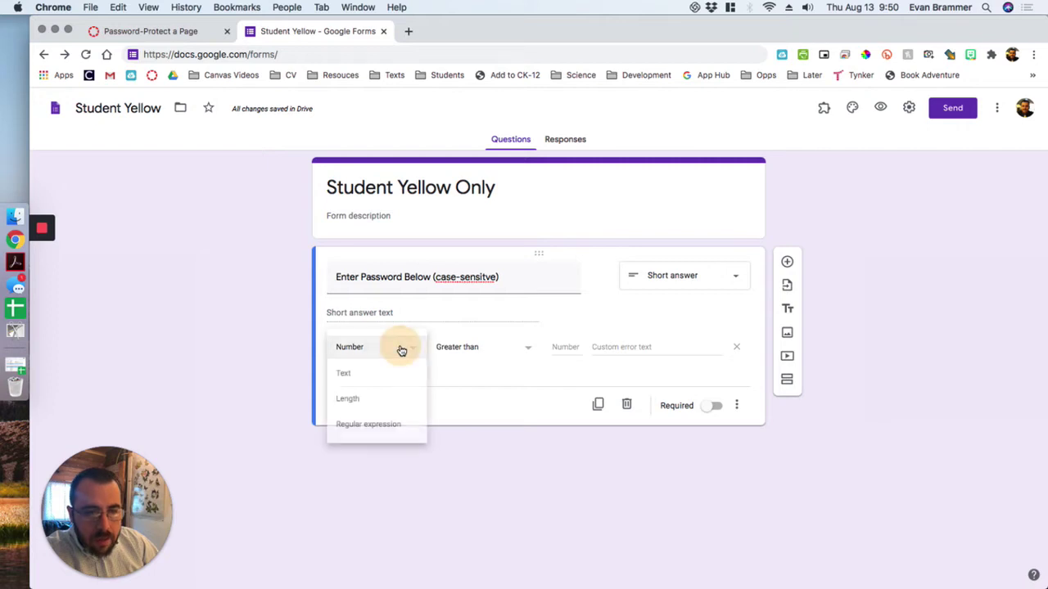
click(376, 372)
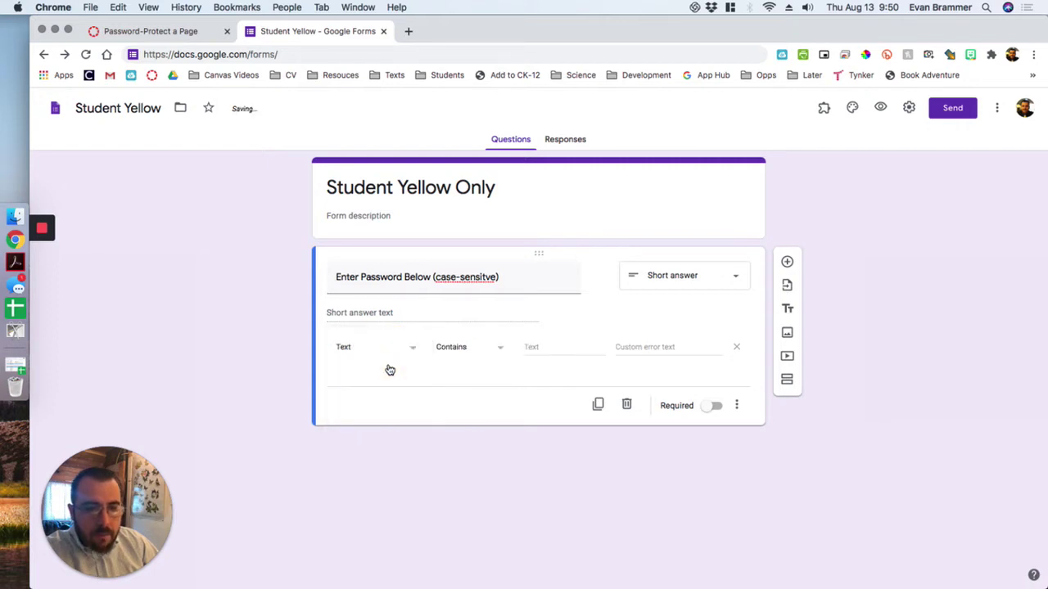
click(494, 351)
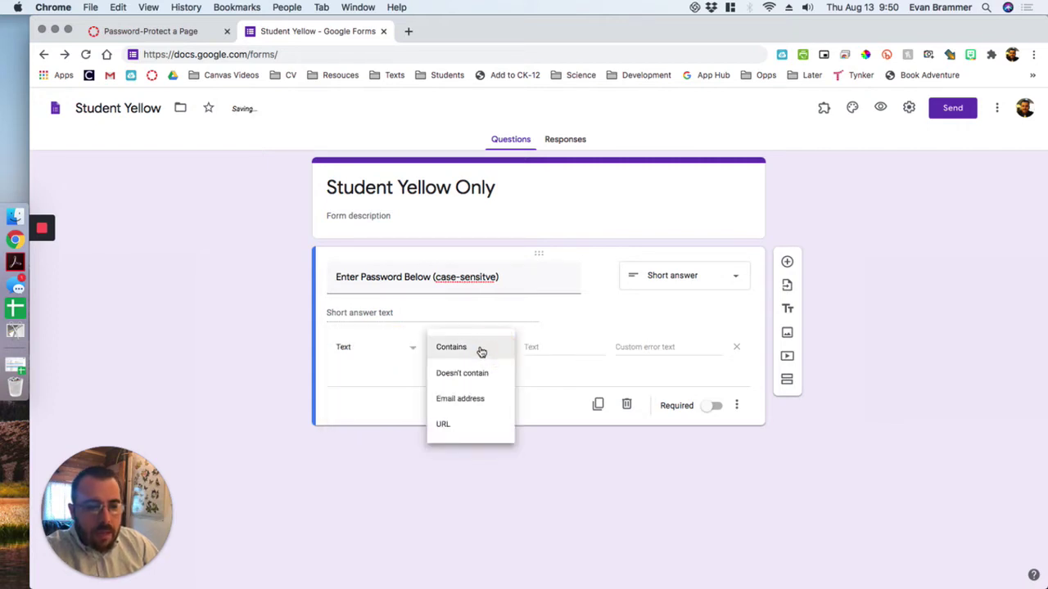
click(493, 351)
click(553, 347)
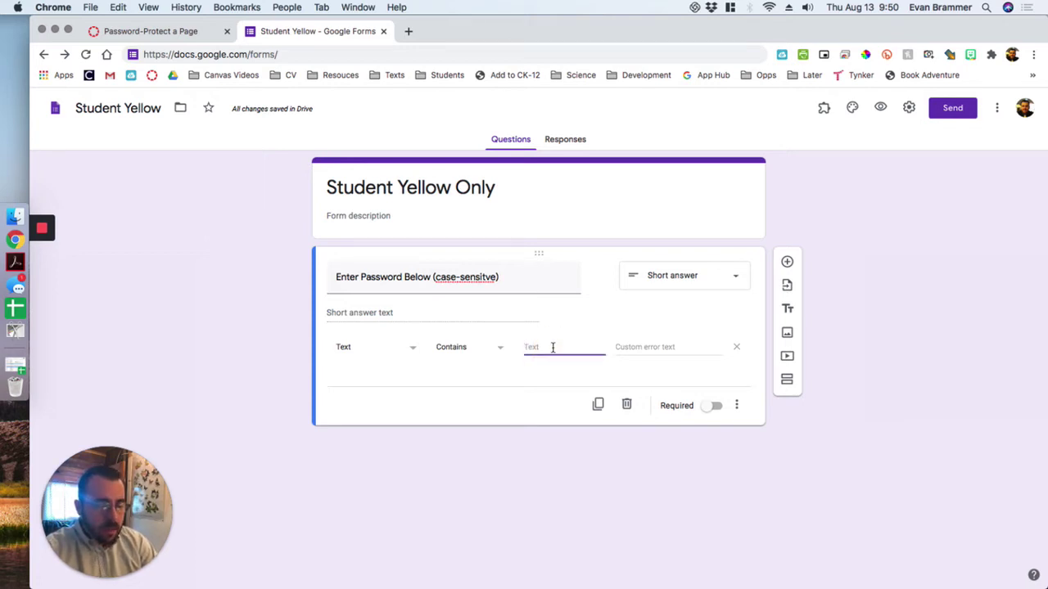
text(studentyellow)
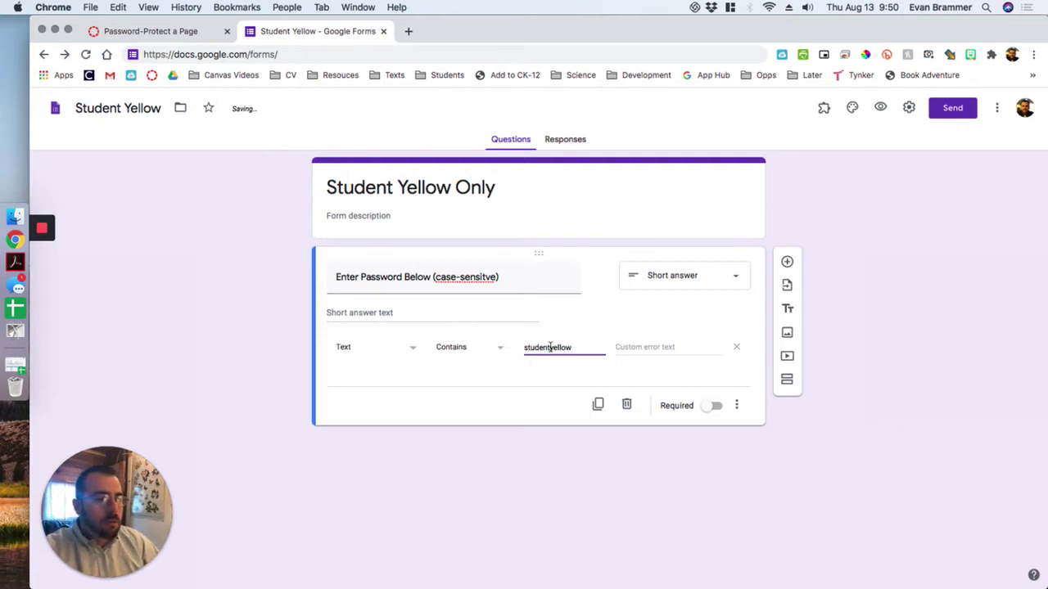
click(647, 347)
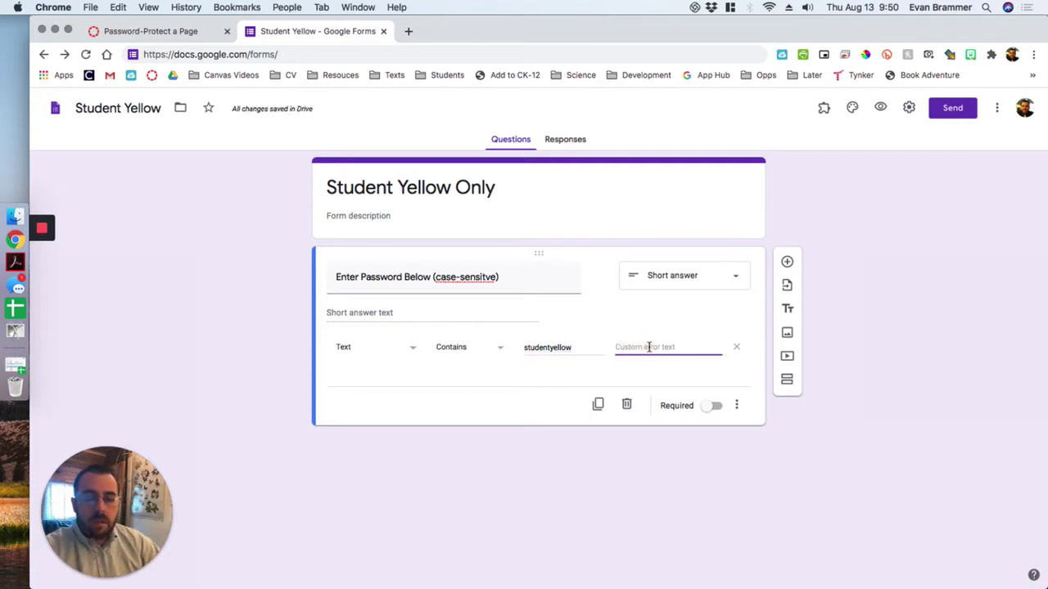
text(Wrong password. Try aga)
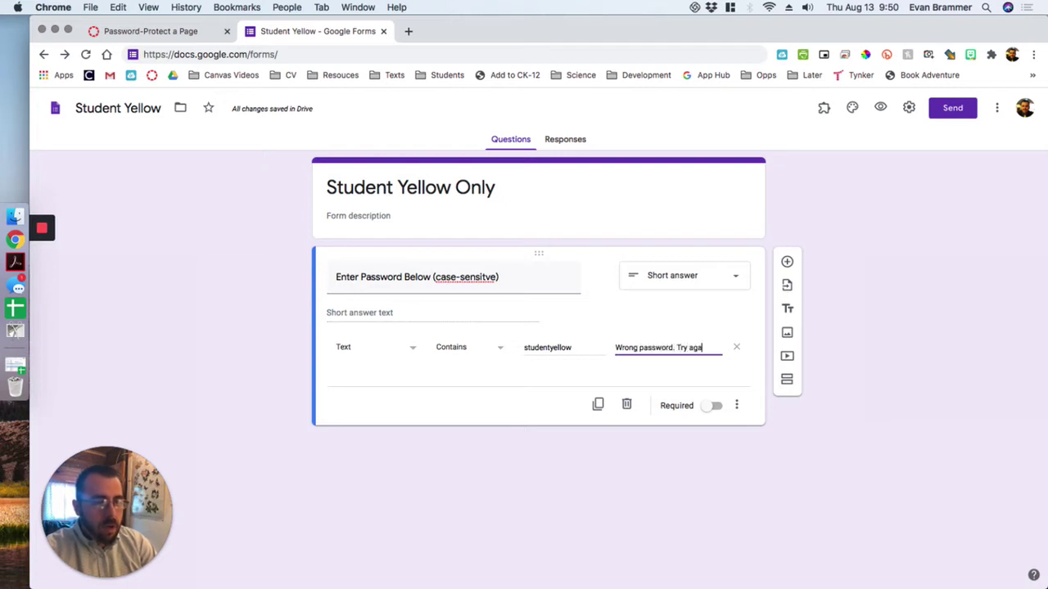
text(in.)
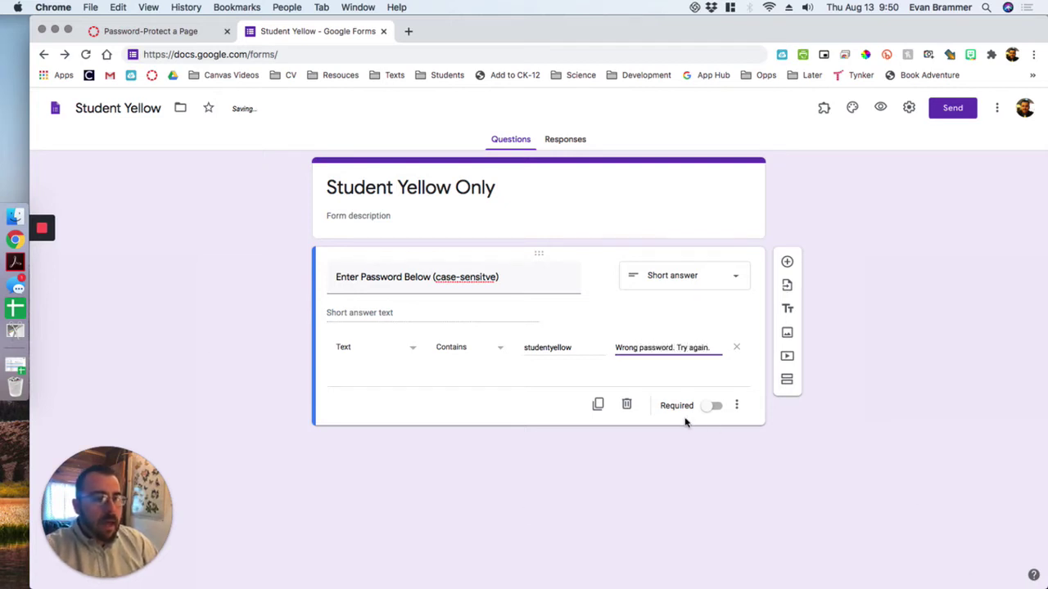
click(704, 406)
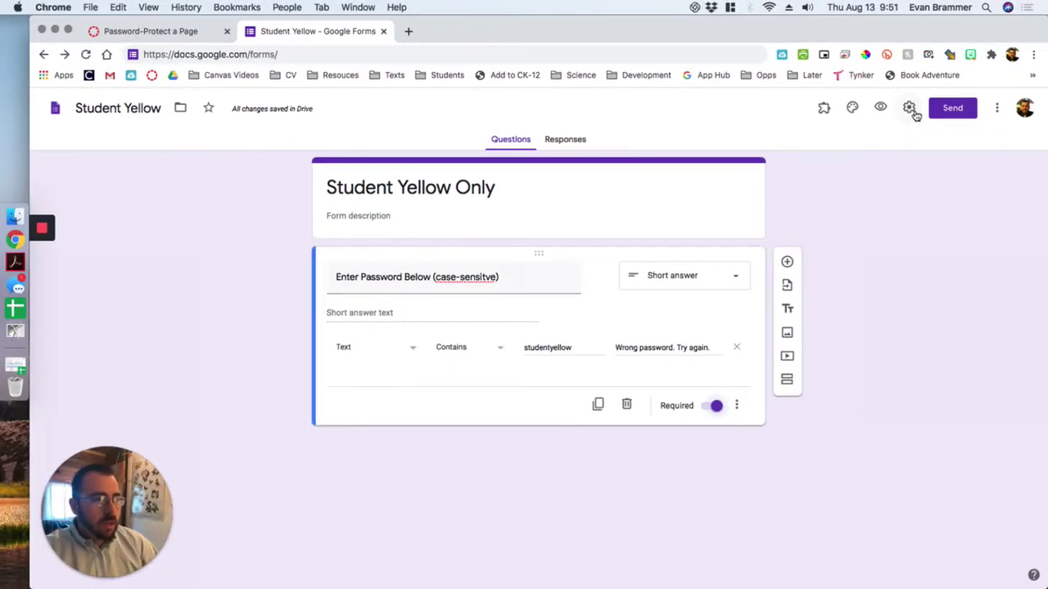
- Open the form's Settings and leave the one-response limit off
click(910, 109)
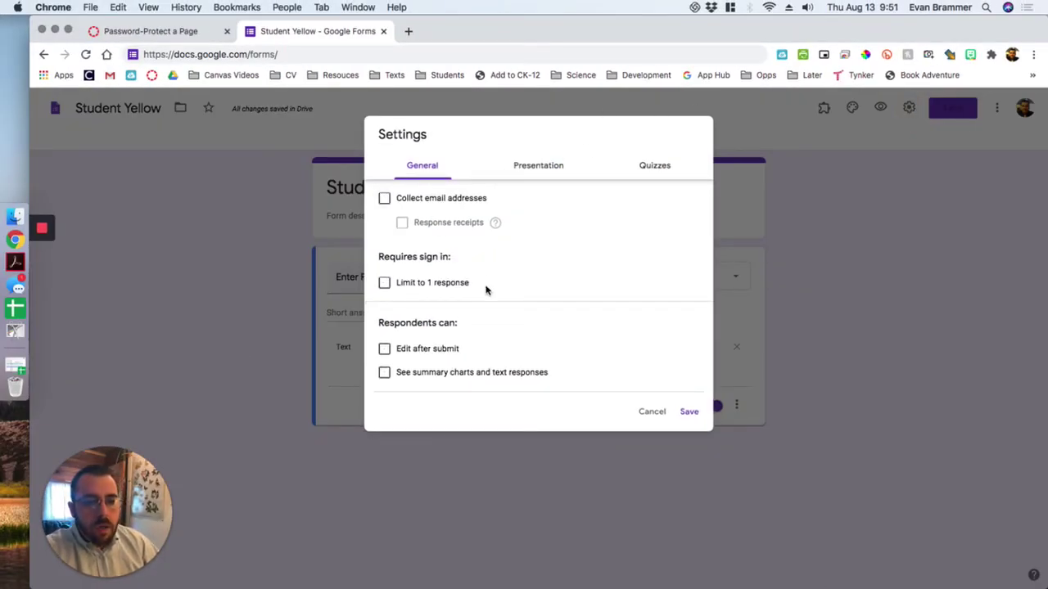
click(384, 283)
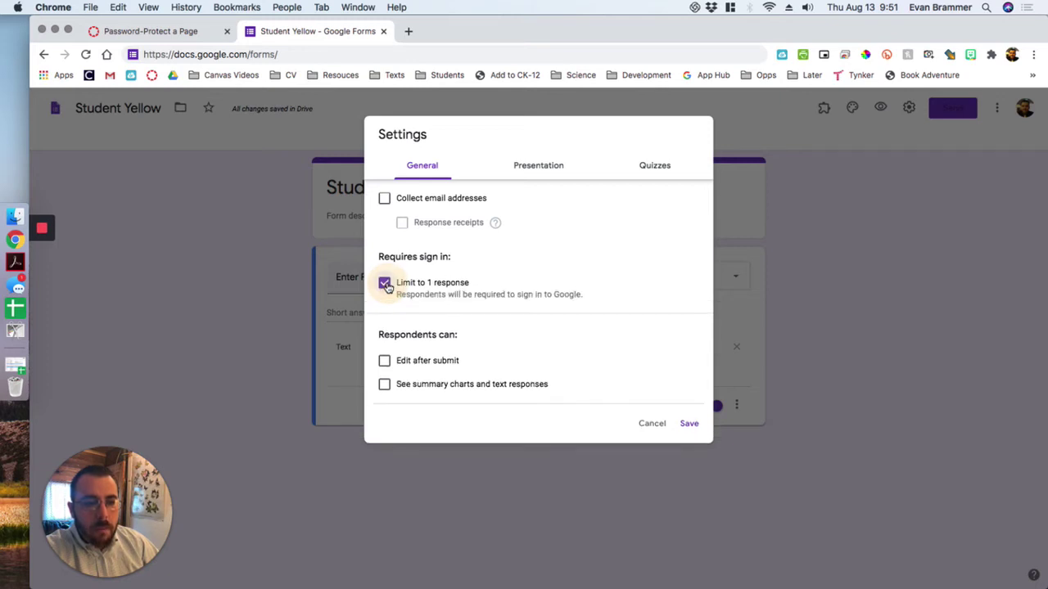
click(385, 284)
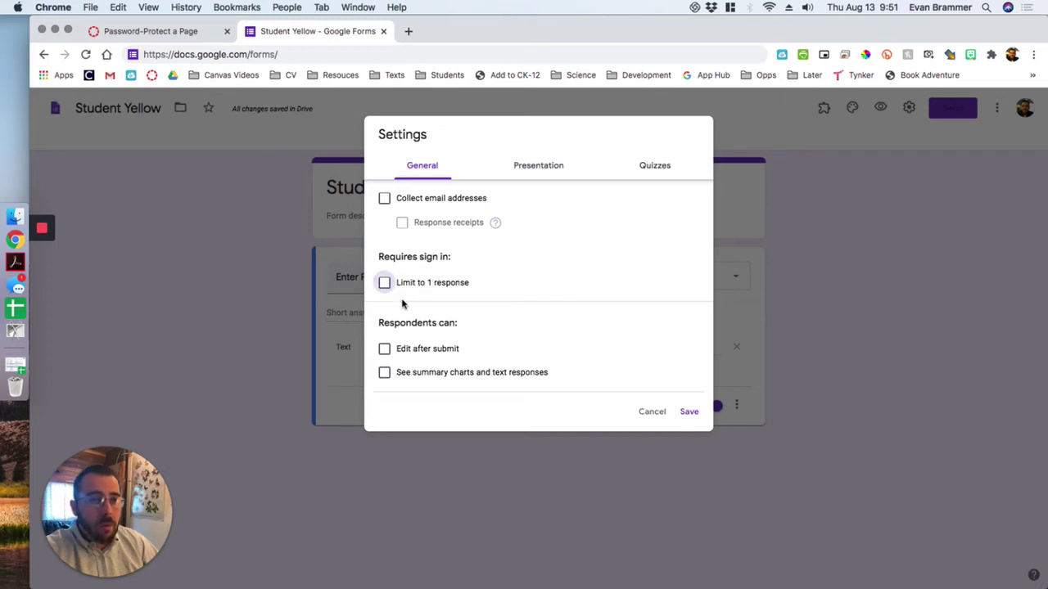
- In Presentation settings, keep the submit-another-response link shown, edit the confirmation message, and return to Canvas
click(545, 169)
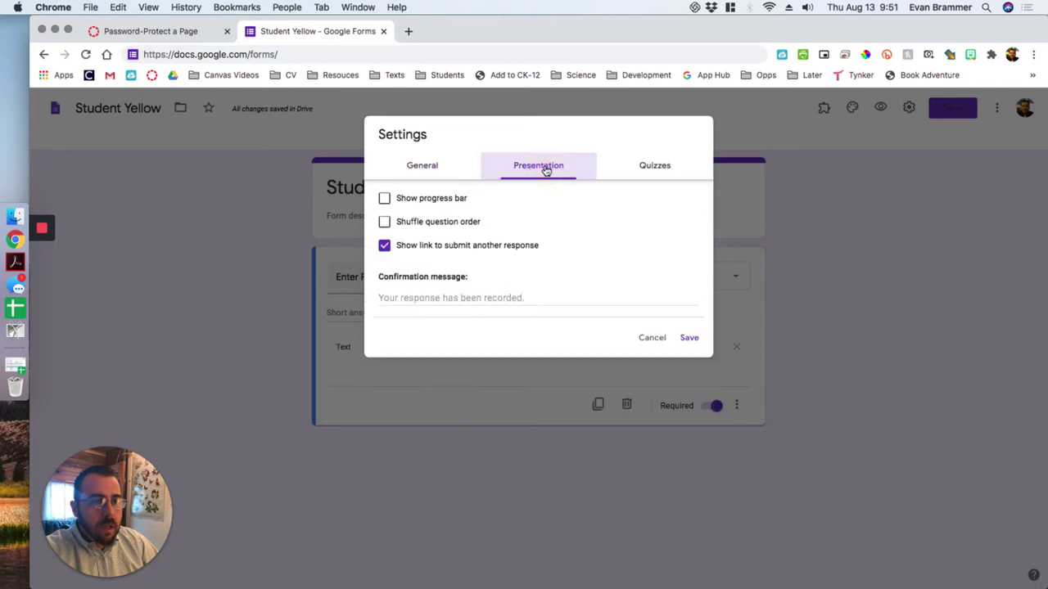
click(385, 246)
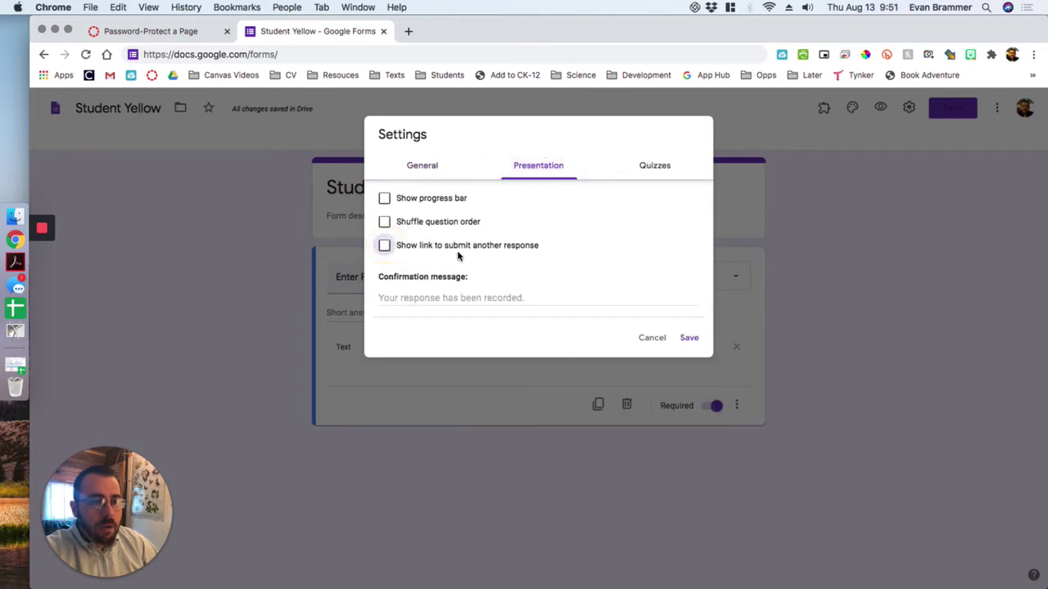
click(385, 247)
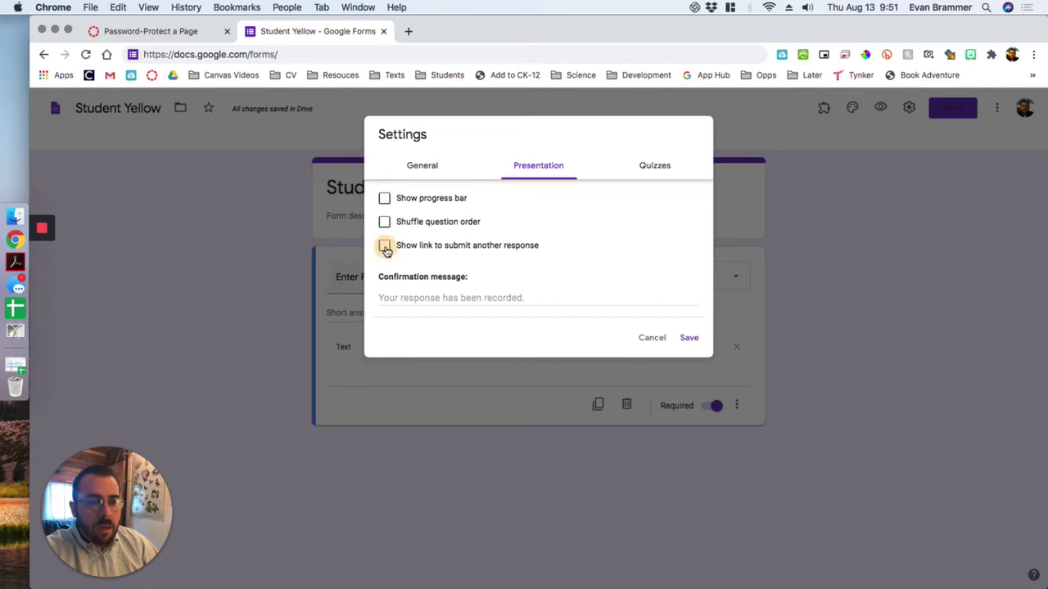
click(385, 245)
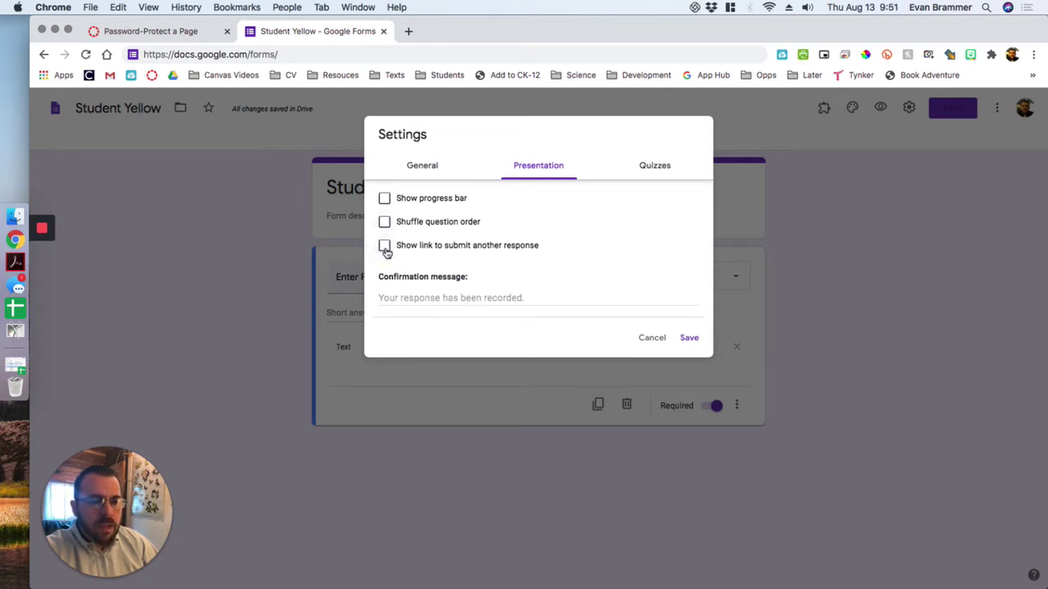
click(412, 298)
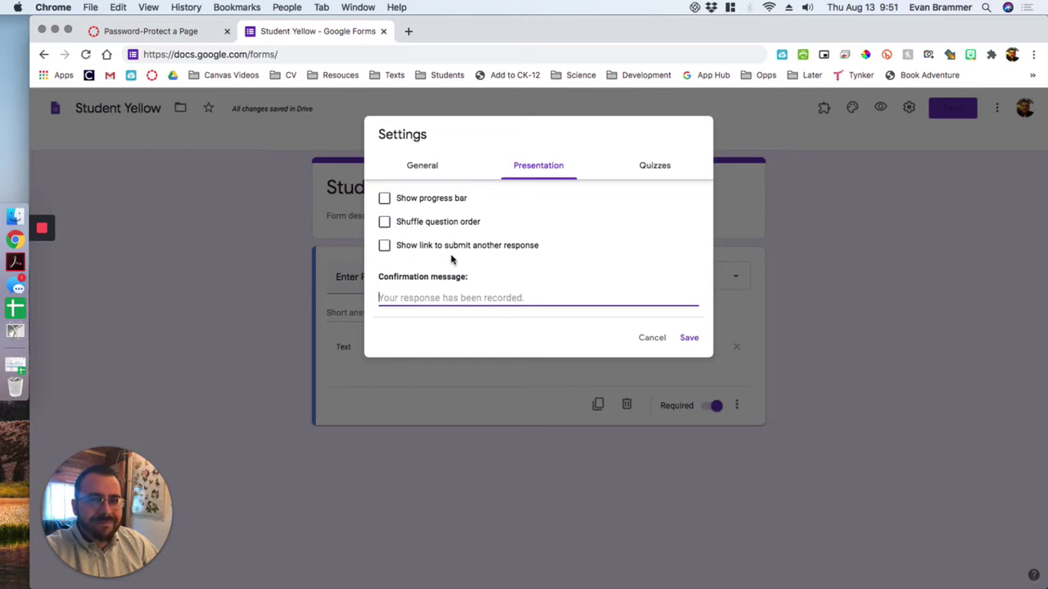
click(385, 246)
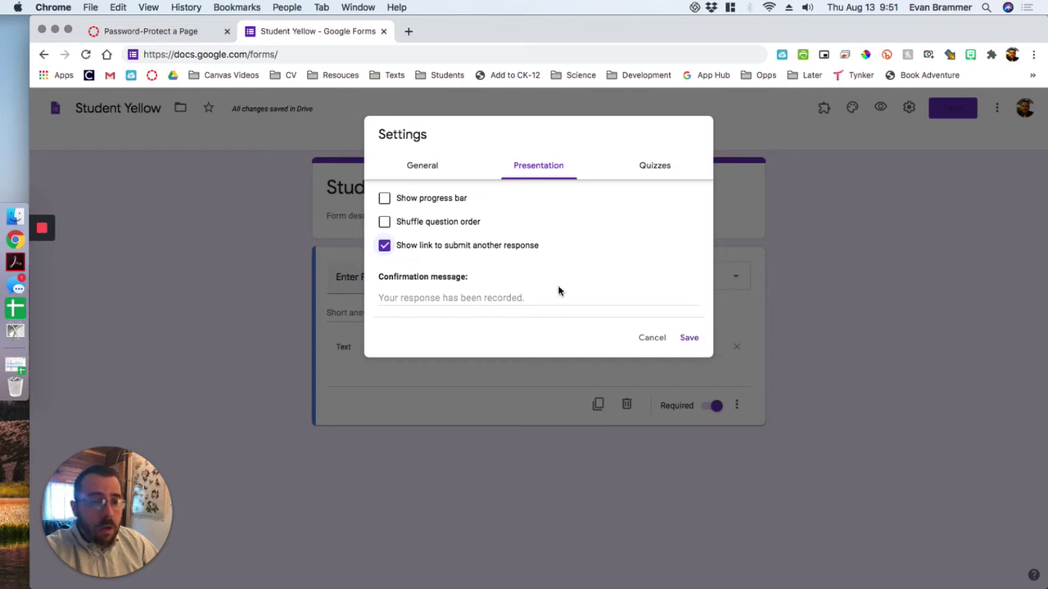
click(506, 301)
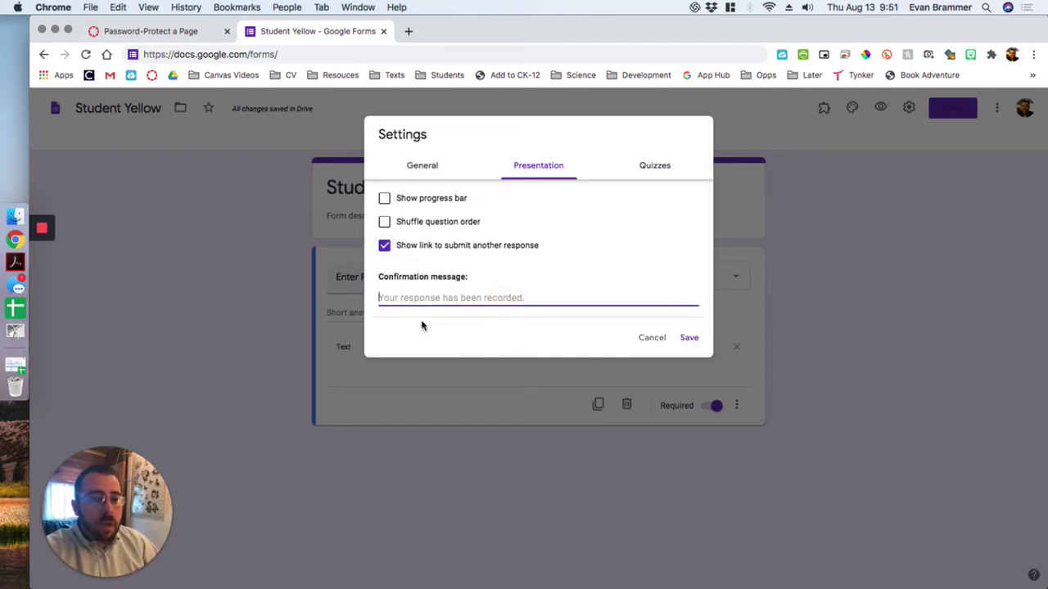
click(170, 33)
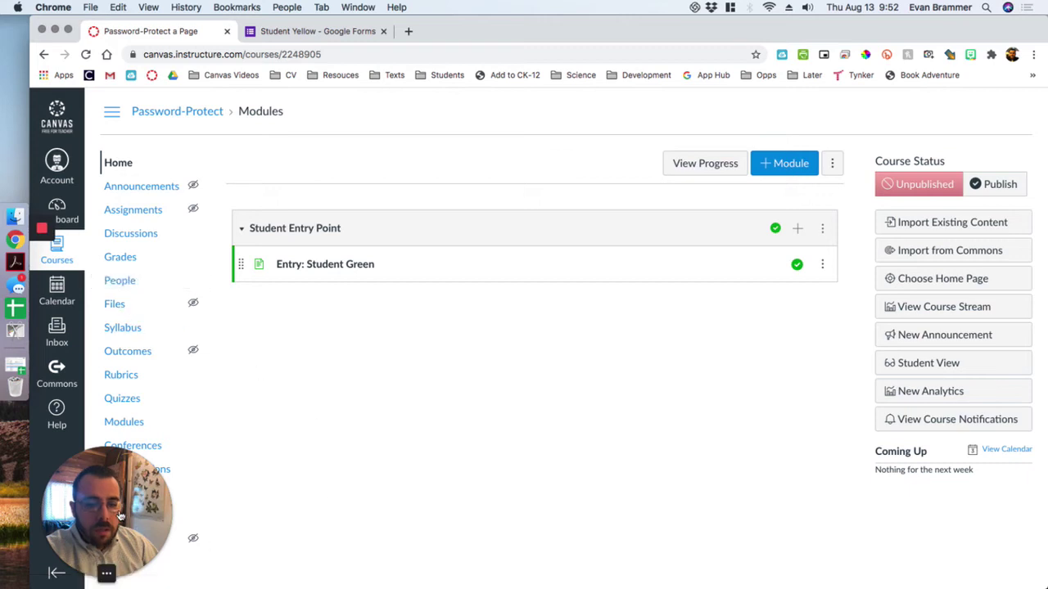
- Go to the course's Pages list and start a blank new page with + Page
drag(120, 516, 343, 516)
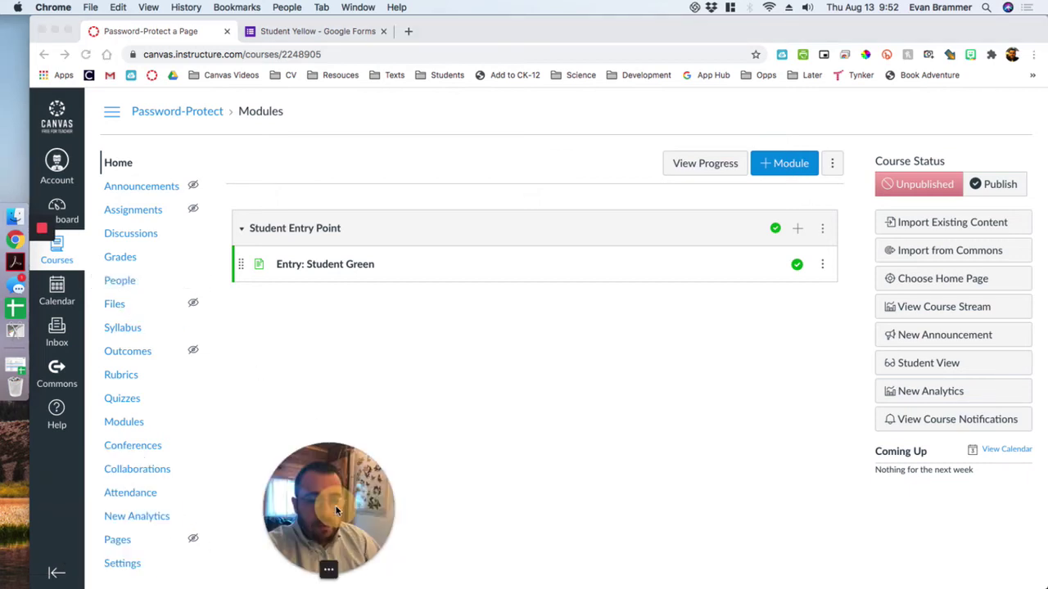
click(120, 541)
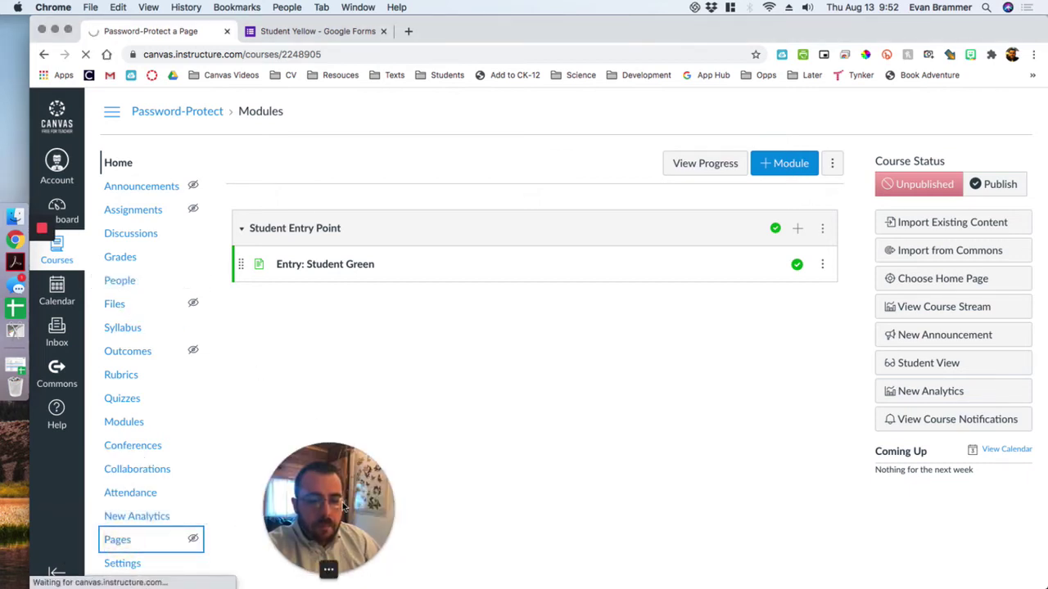
drag(344, 508, 93, 528)
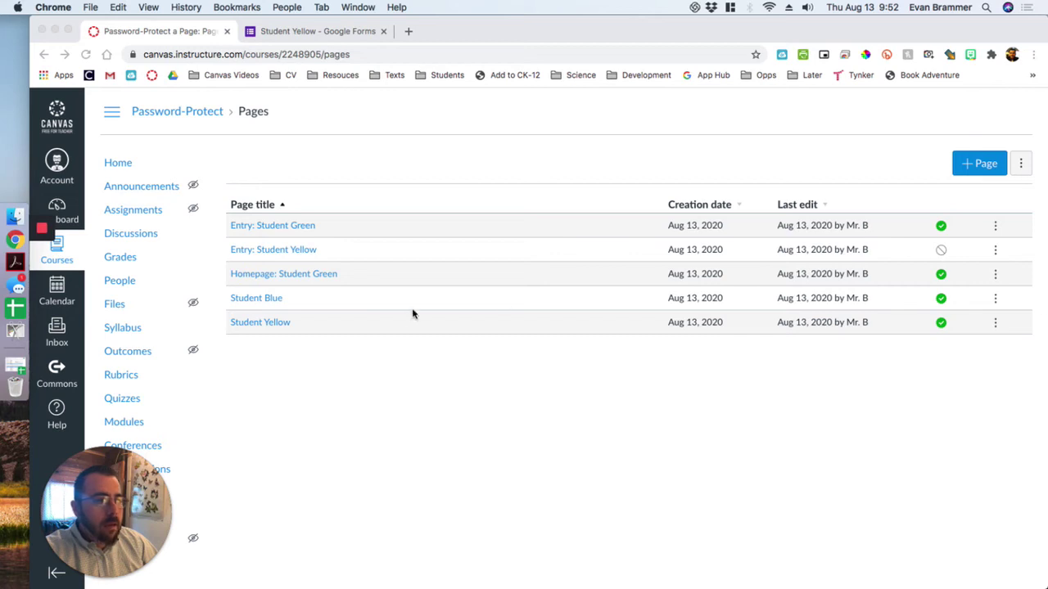
click(993, 165)
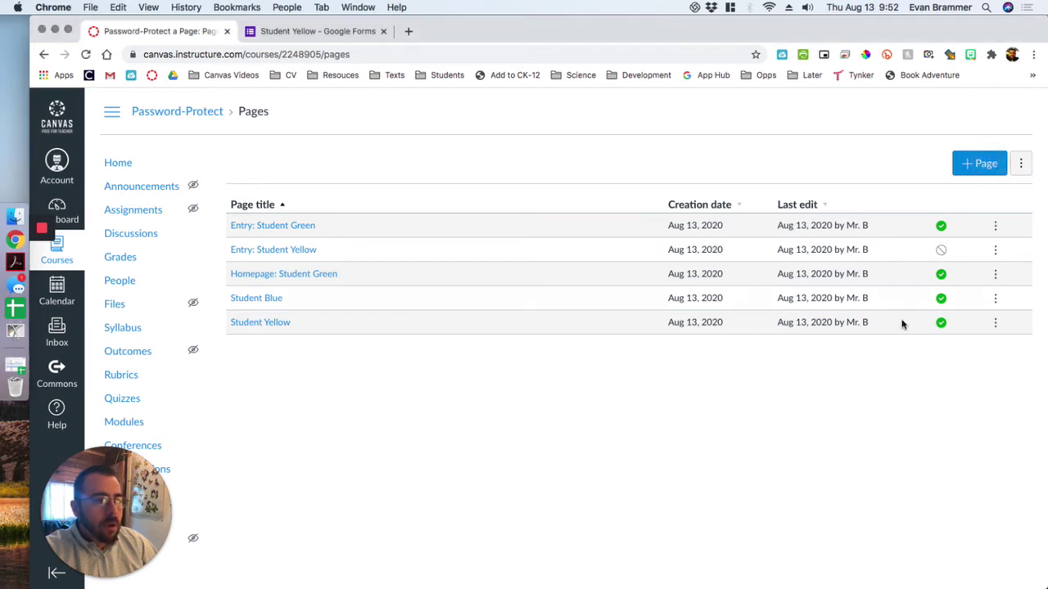
click(970, 168)
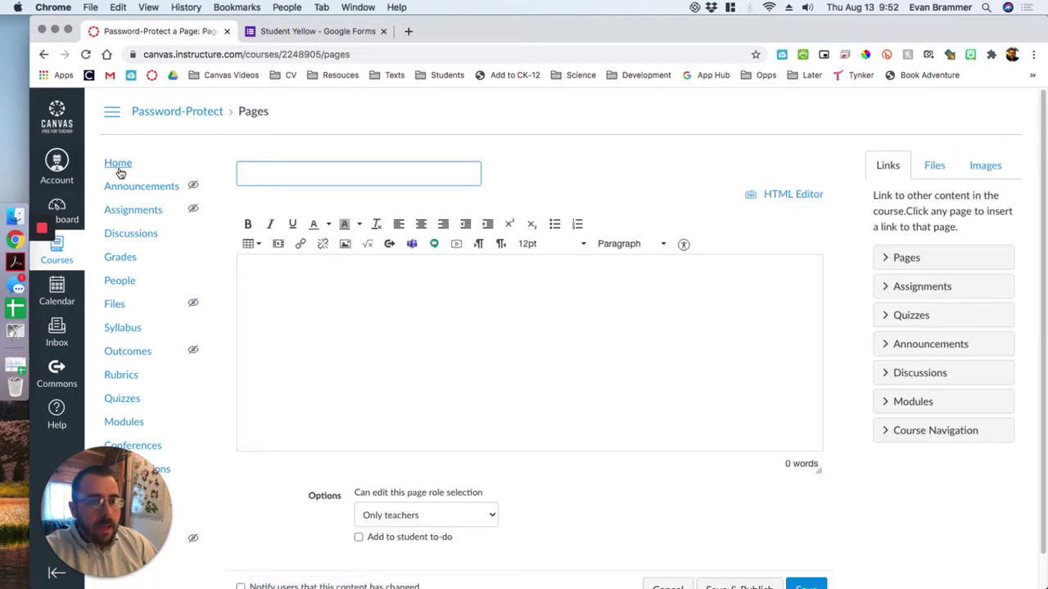
- Title the new page 'Homepage: Student Yellow'
text(Home)
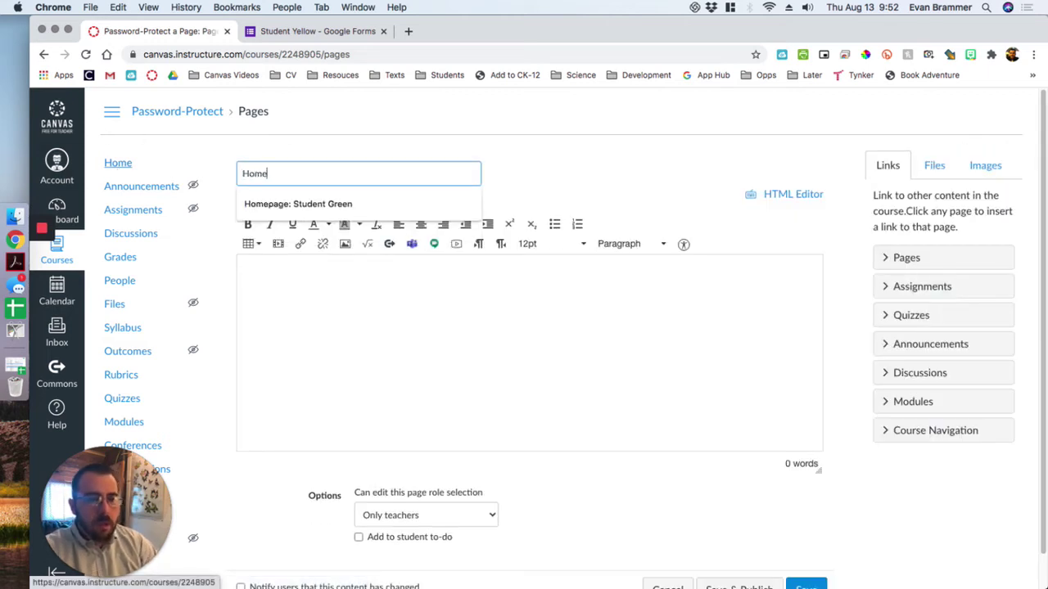
key(Down)
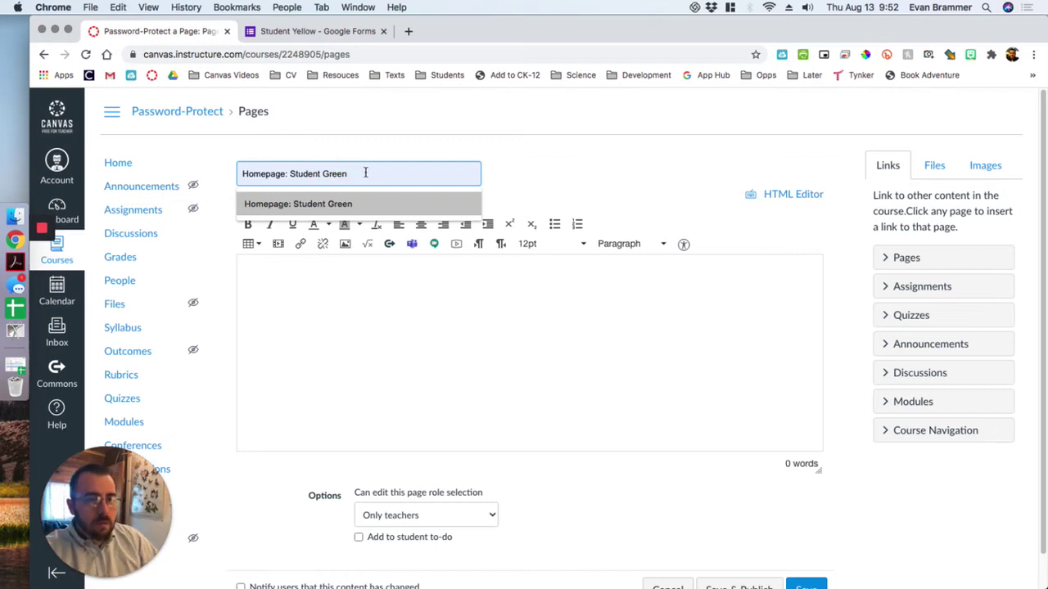
key(Up)
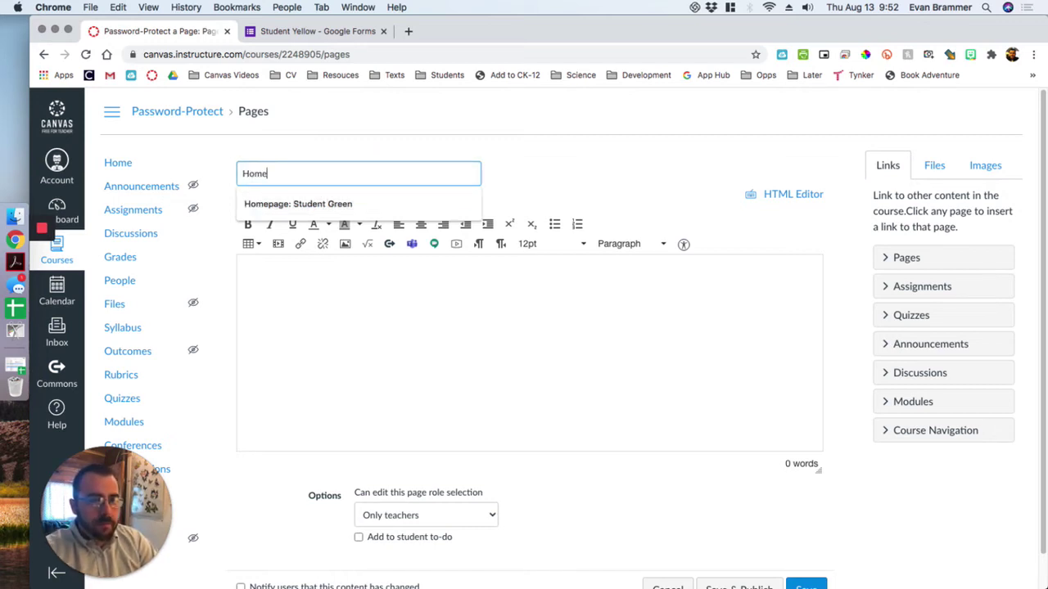
text(epage: S)
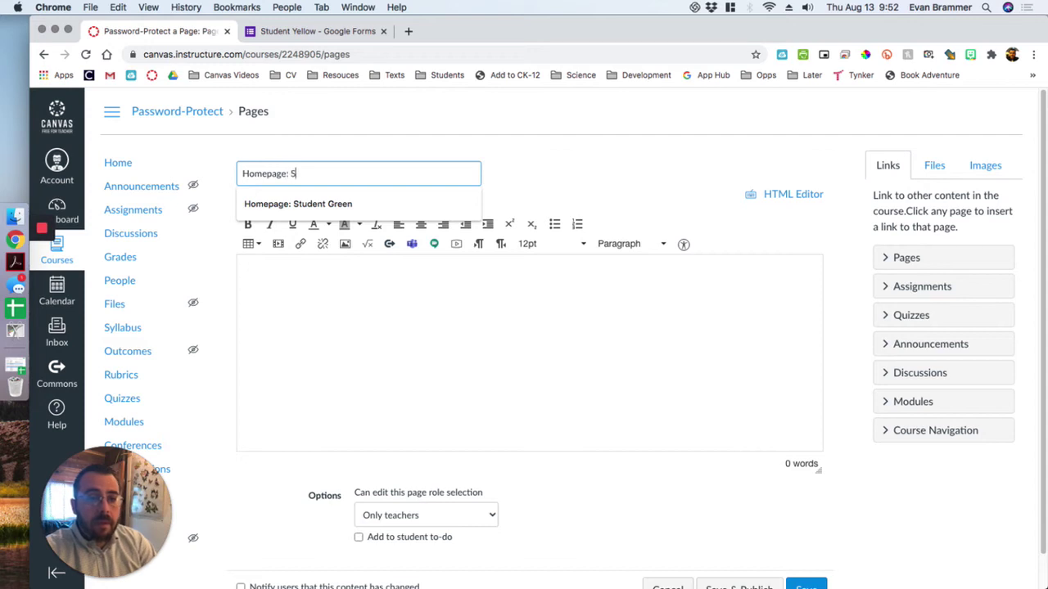
text(tudent Yellow)
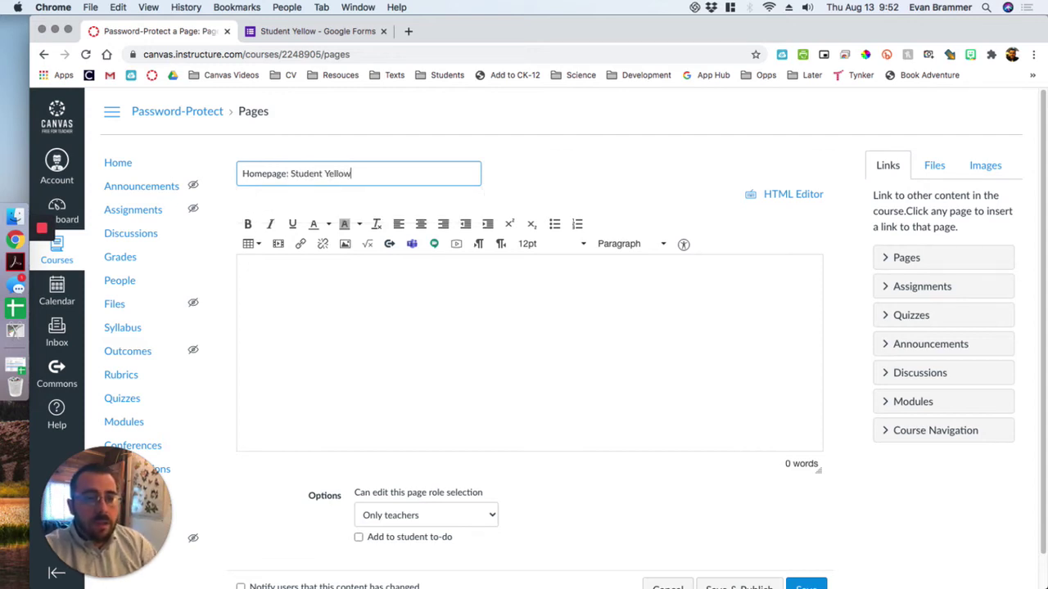
- Add 'Student Yellow' as a Header 2 body heading and save and publish the page
click(485, 296)
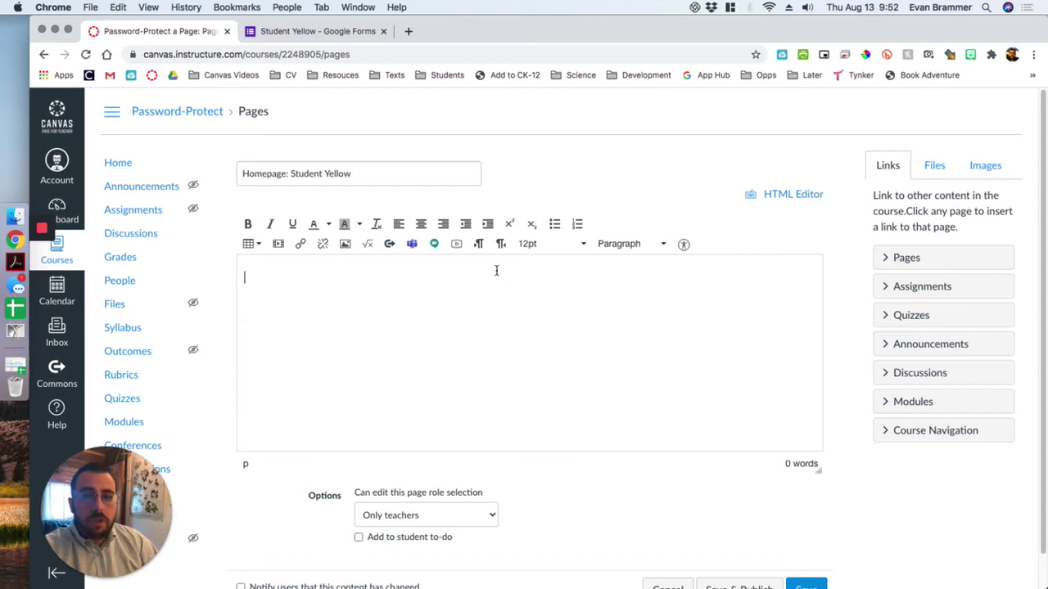
text(Student)
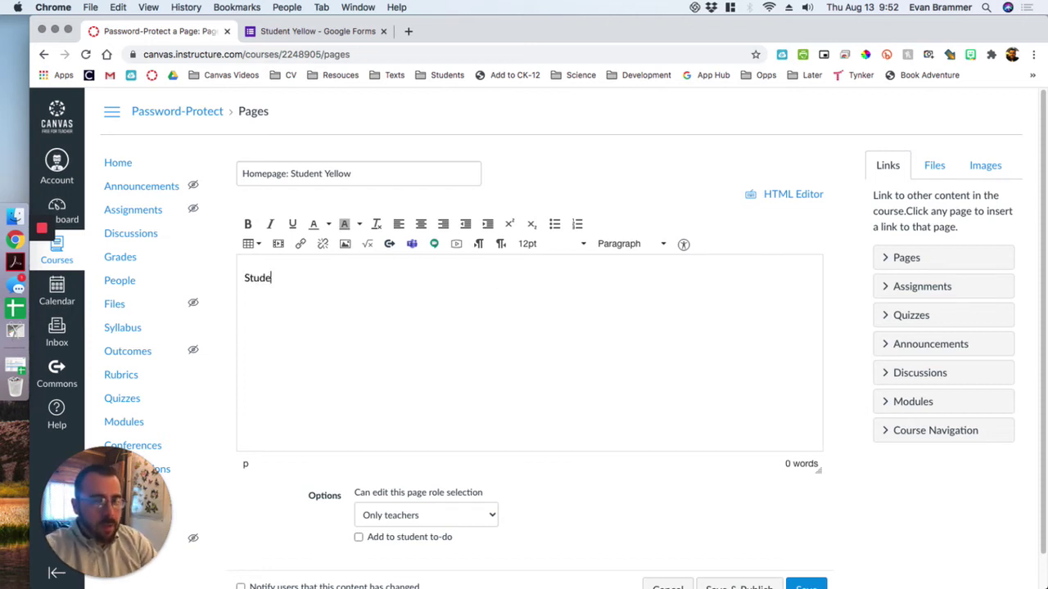
key(BackSpace)
key(BackSpace)
text(nt Yellow)
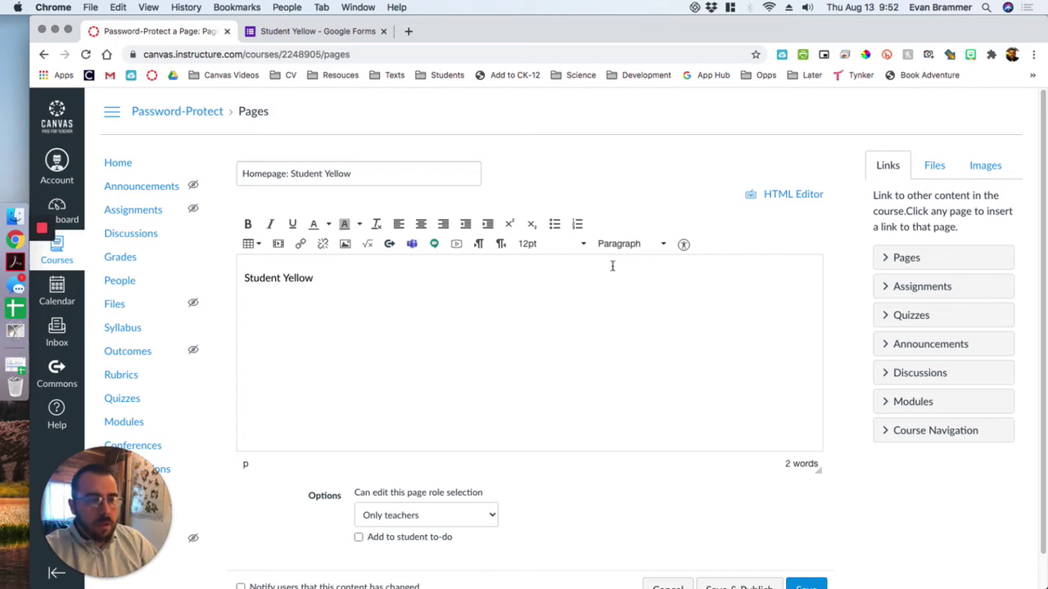
click(659, 244)
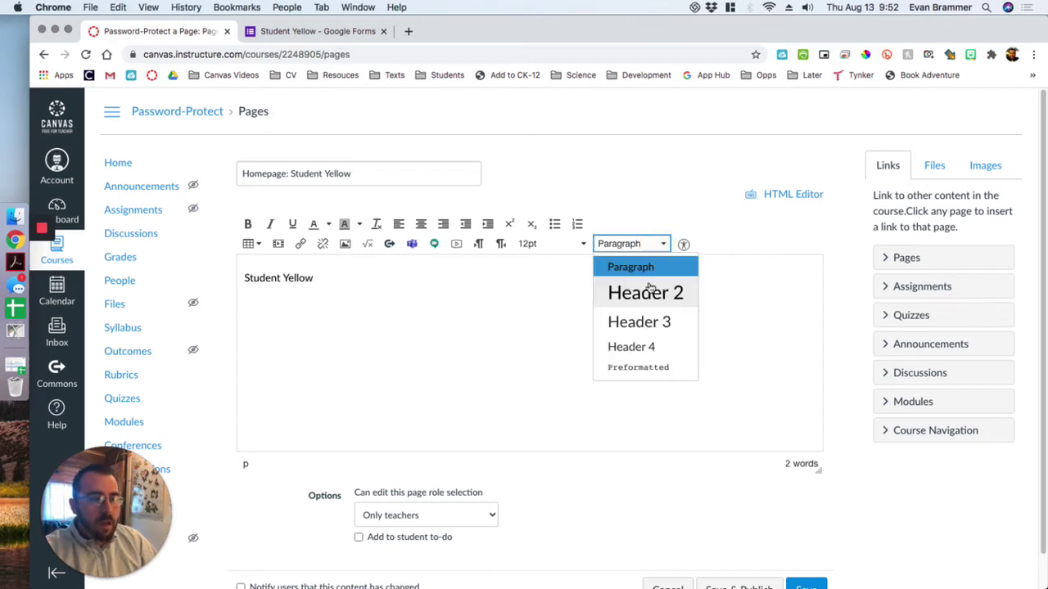
click(647, 293)
scroll(857, 319, down, 1)
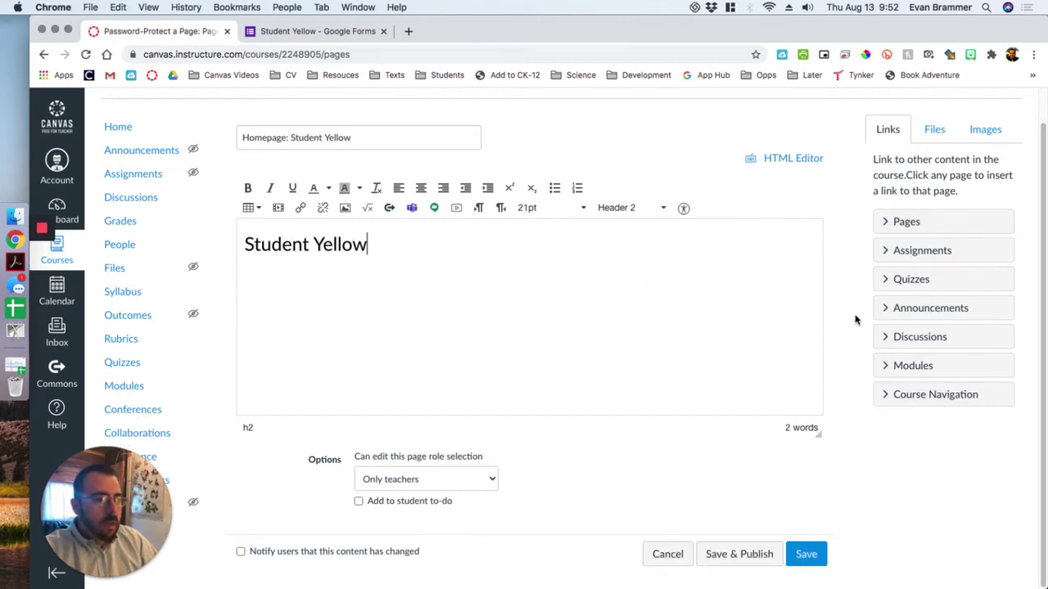
click(771, 556)
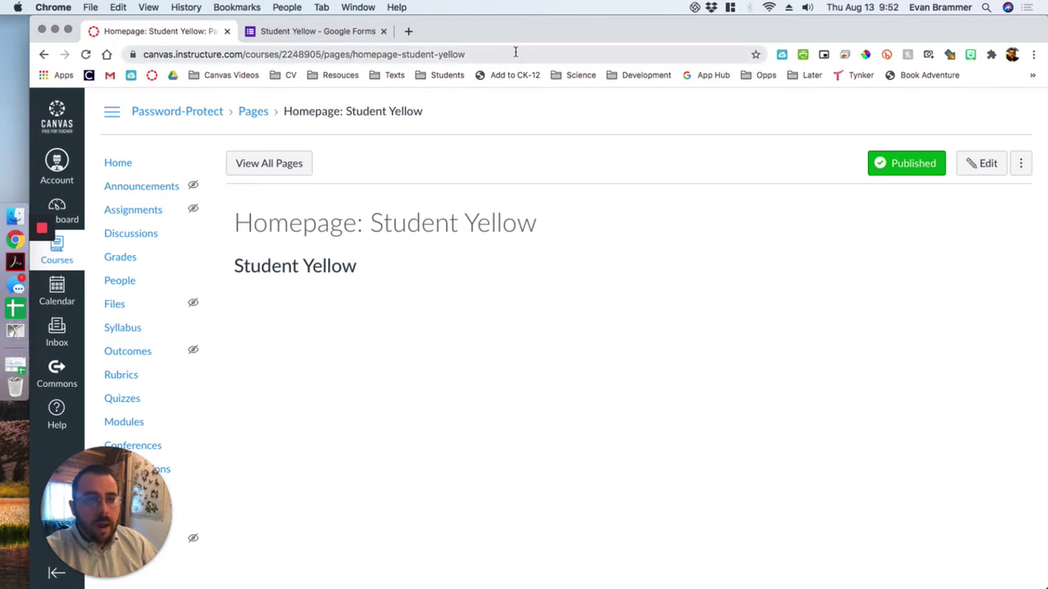
- Copy the new page's web address from the address bar
drag(515, 53, 117, 51)
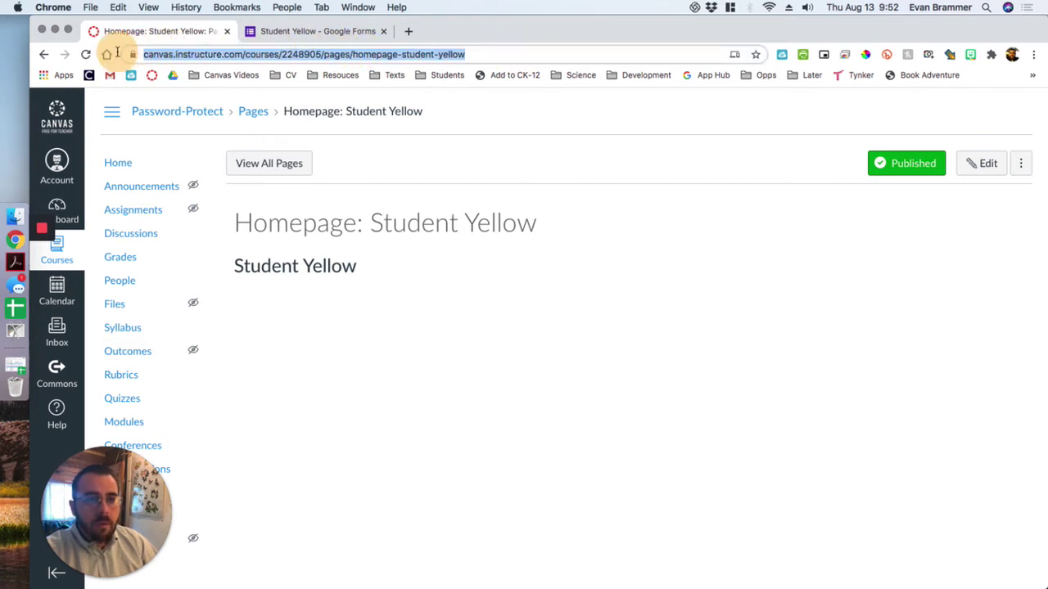
right_click(377, 53)
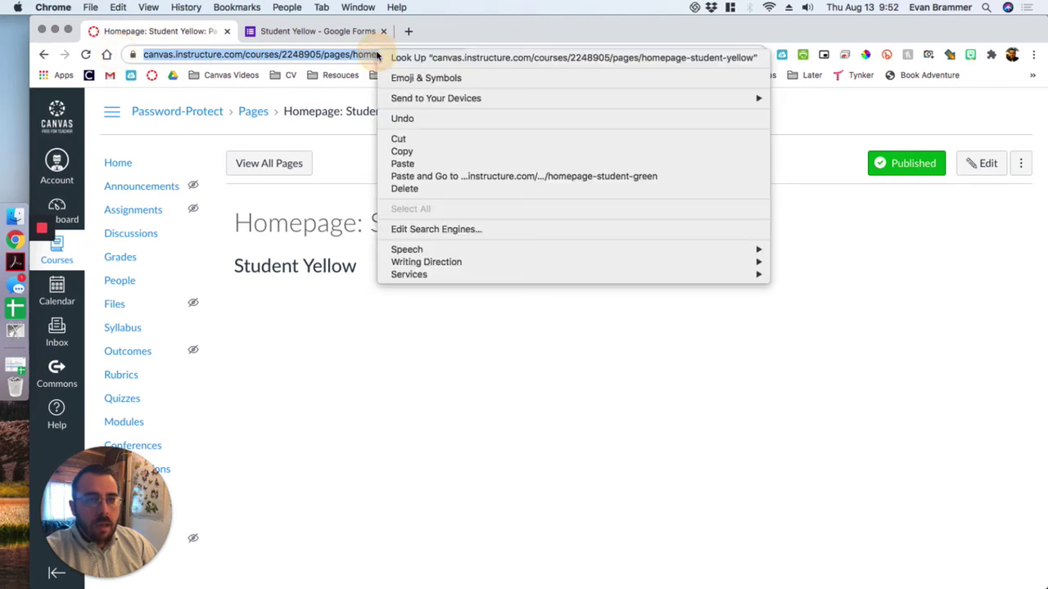
click(409, 152)
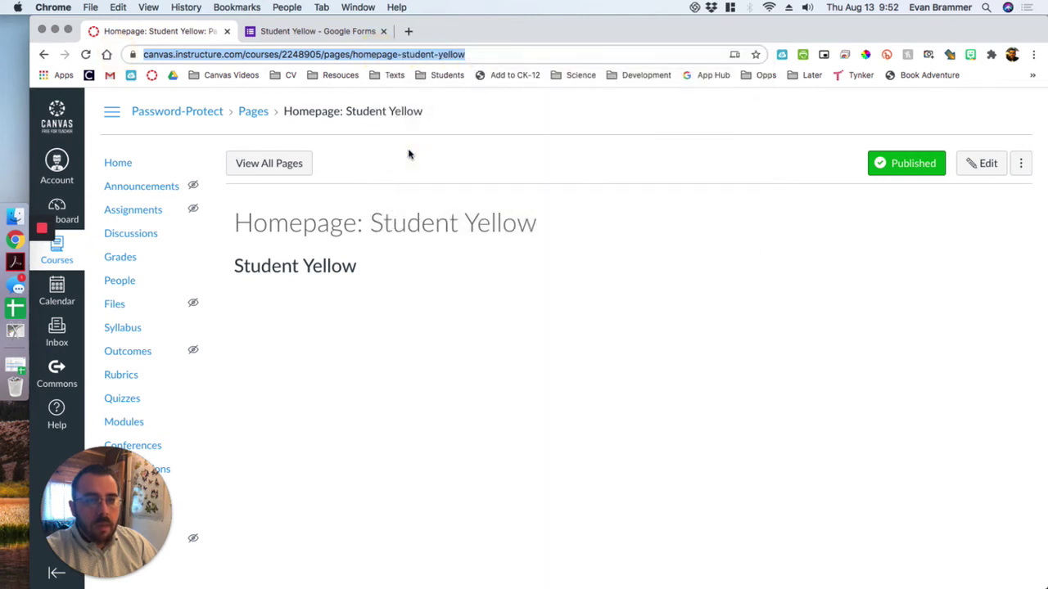
- Set the confirmation message to PC/Chromebook and Mac click instructions plus the pasted homepage link, then save
click(312, 30)
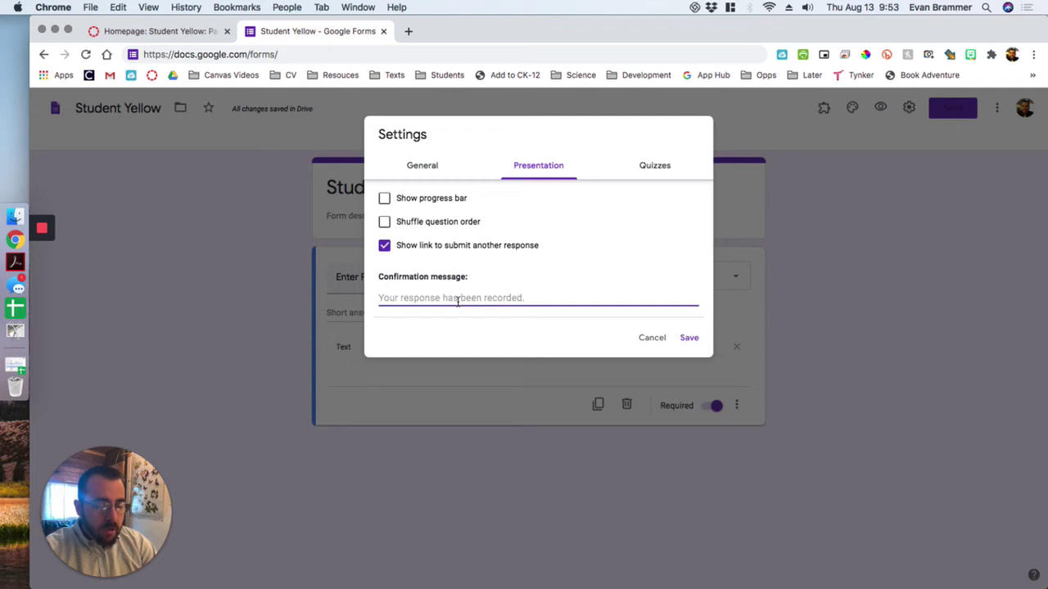
text(PC/Chromebook:)
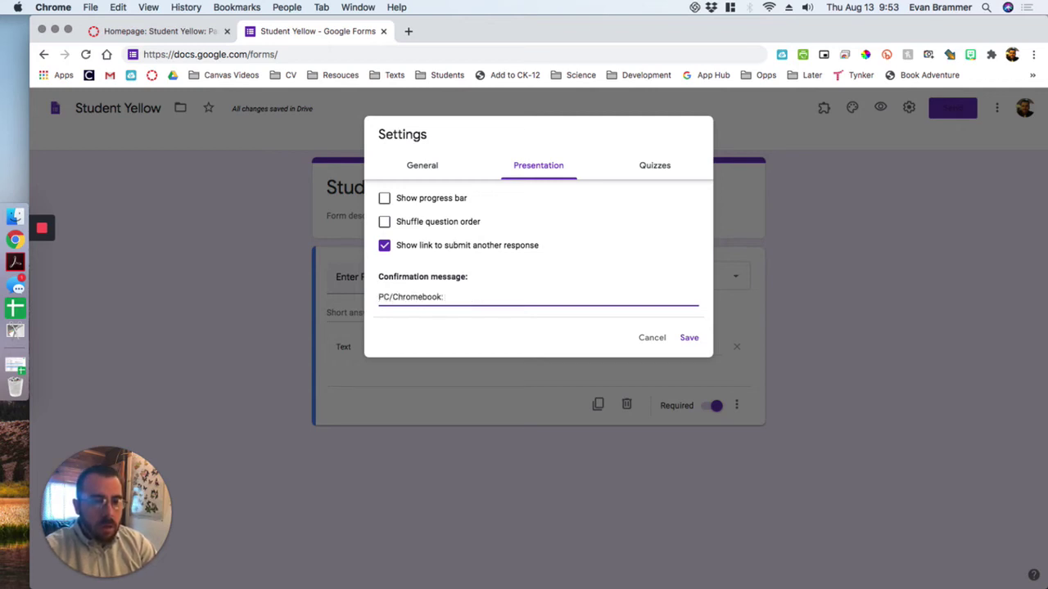
text( Hold down CTRL and click on the link below.)
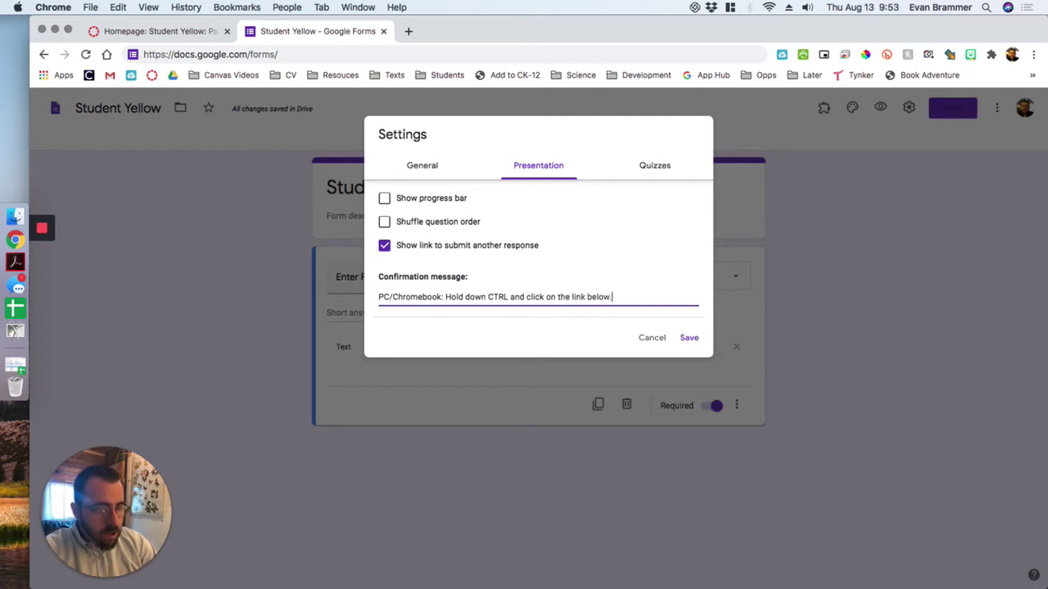
key(Return)
text(Ma)
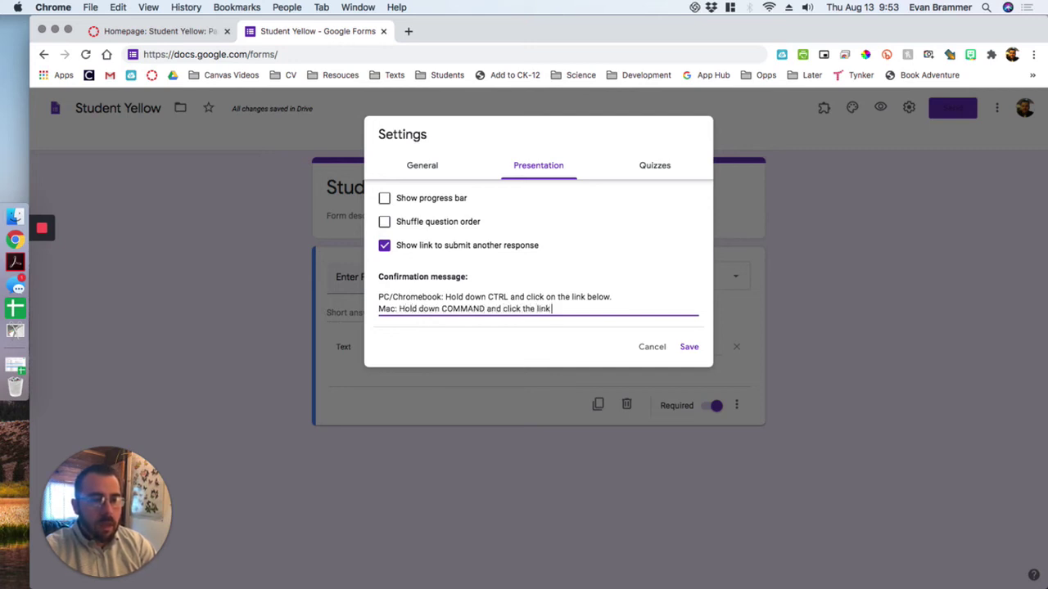
key(Return)
key(Return)
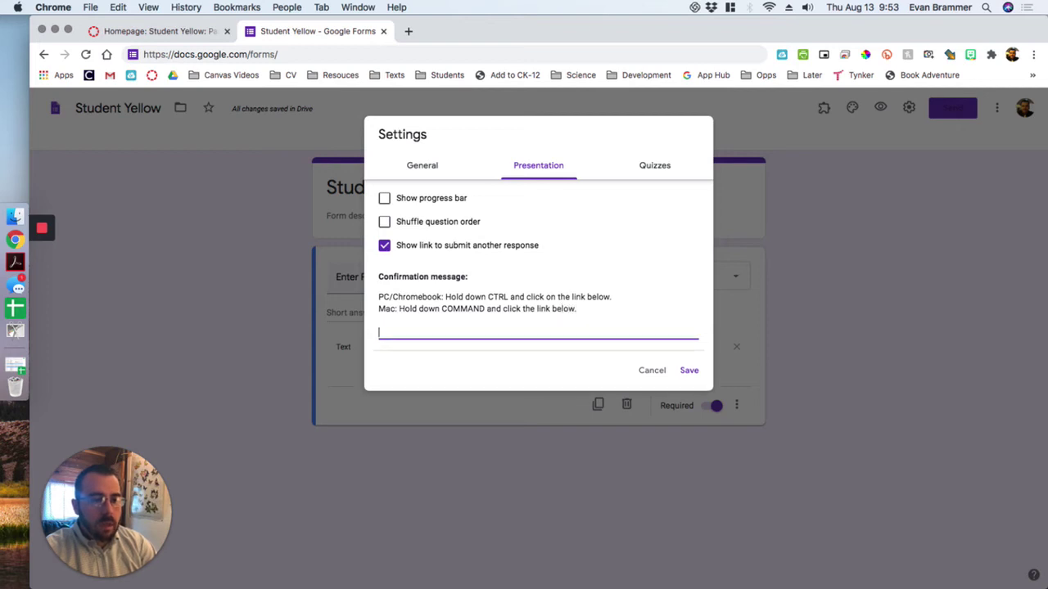
key(super+v)
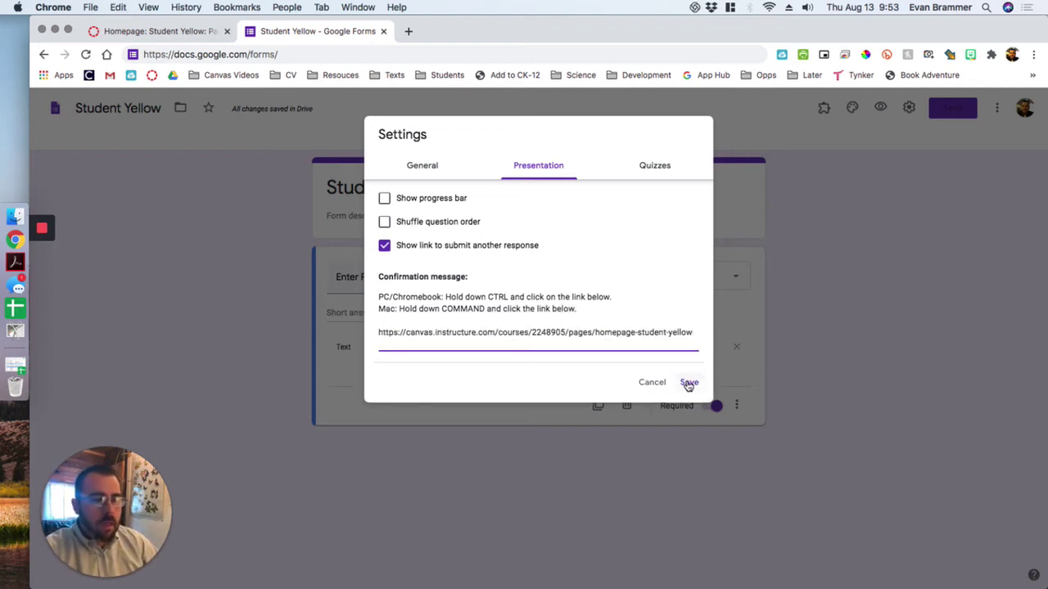
click(688, 382)
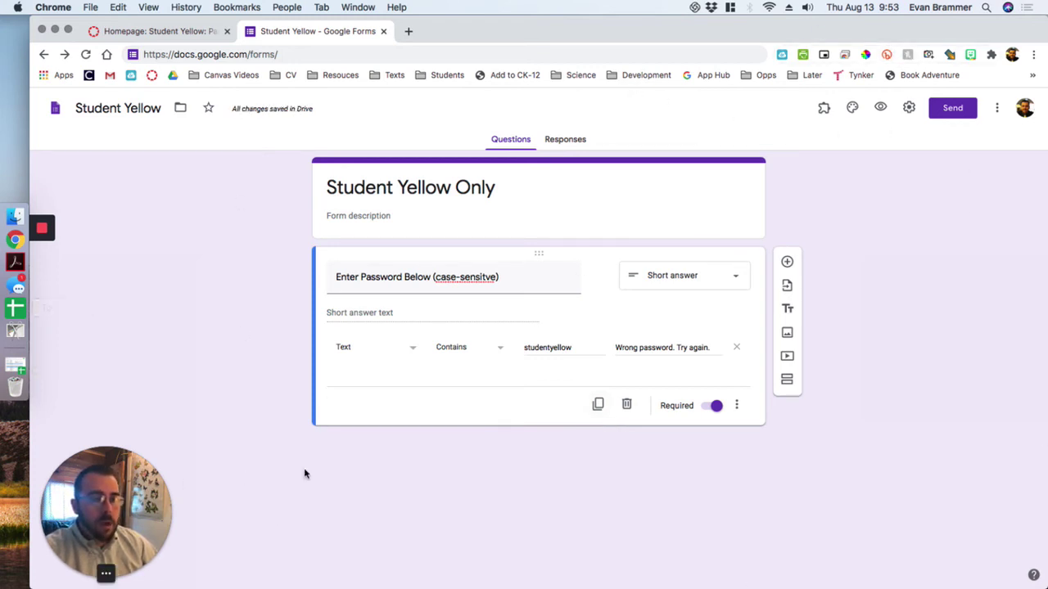
- Copy the Student Yellow form's embed HTML code and return to the Homepage: Student Yellow tab
click(948, 114)
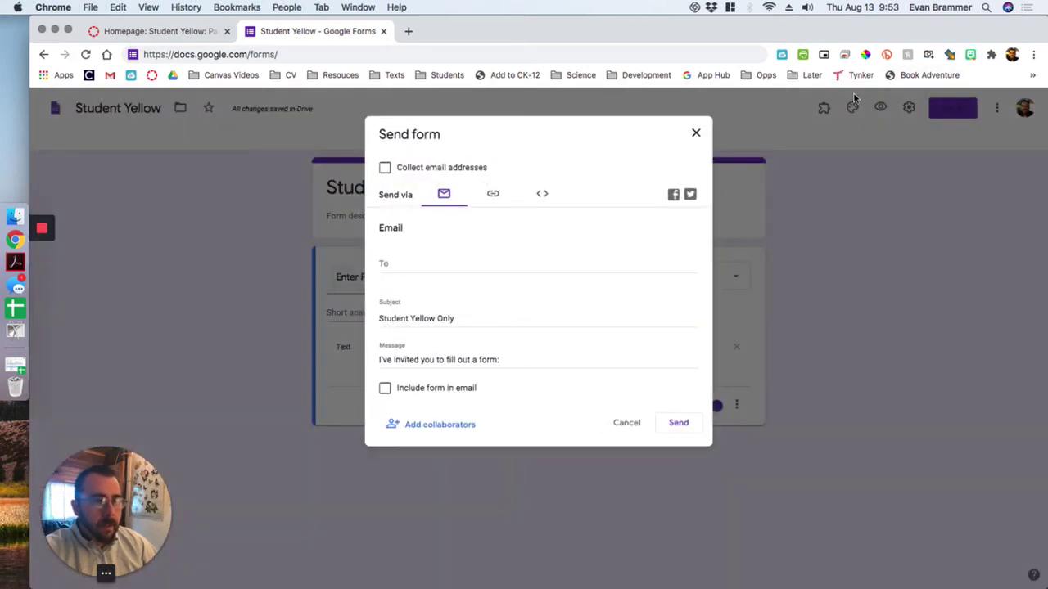
click(543, 196)
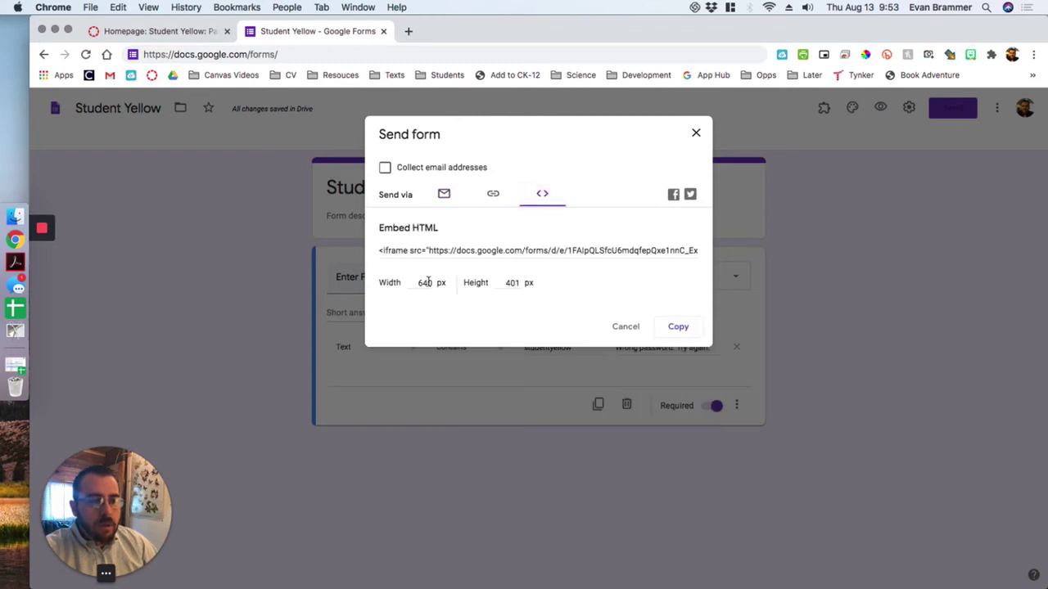
click(394, 250)
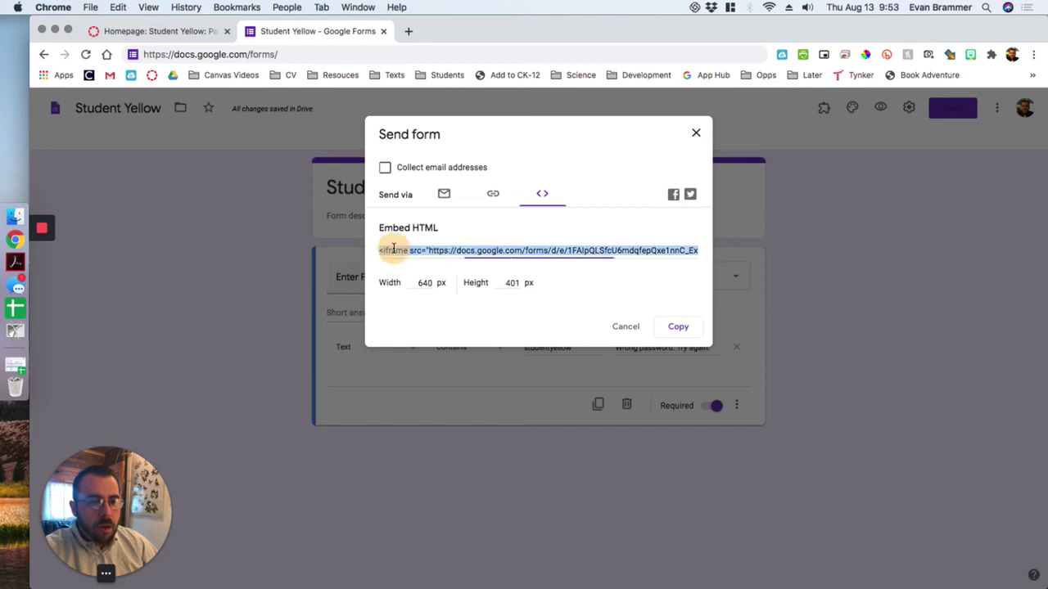
click(678, 326)
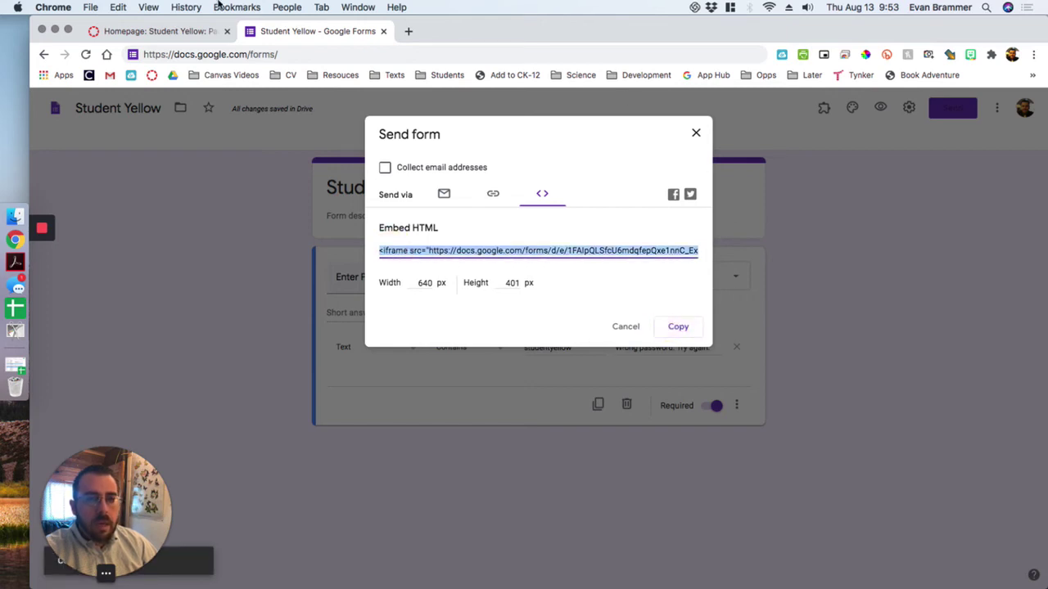
click(117, 31)
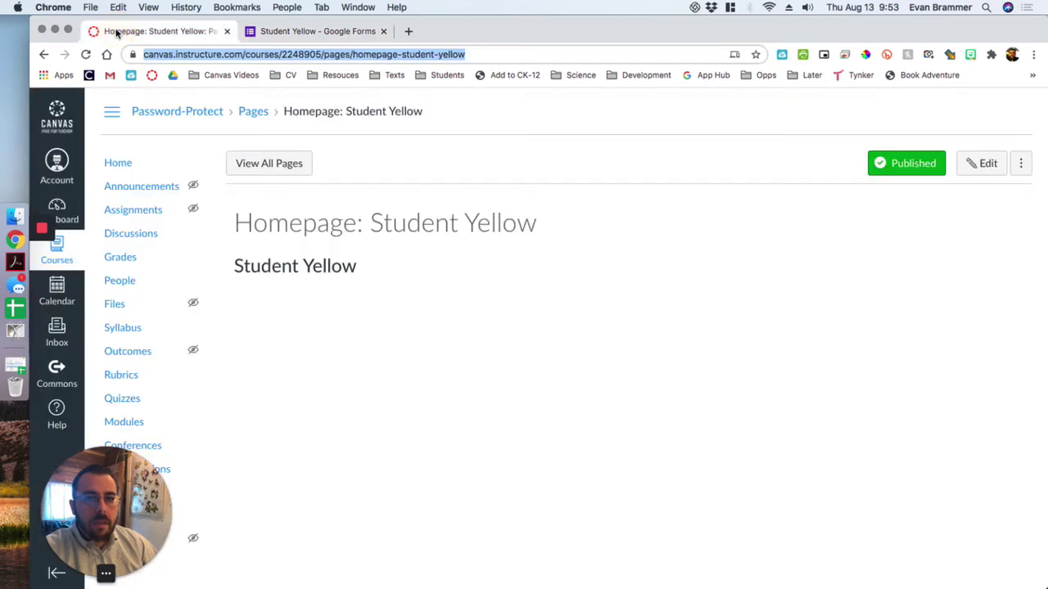
- From course Home, start adding a page item to the Student Entry Point module
click(118, 162)
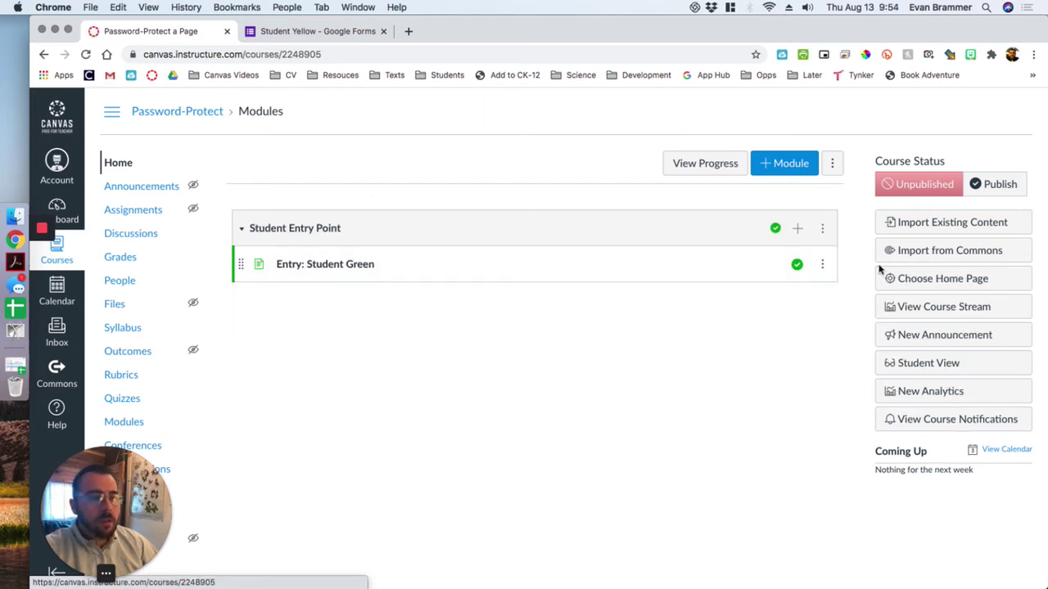
click(797, 231)
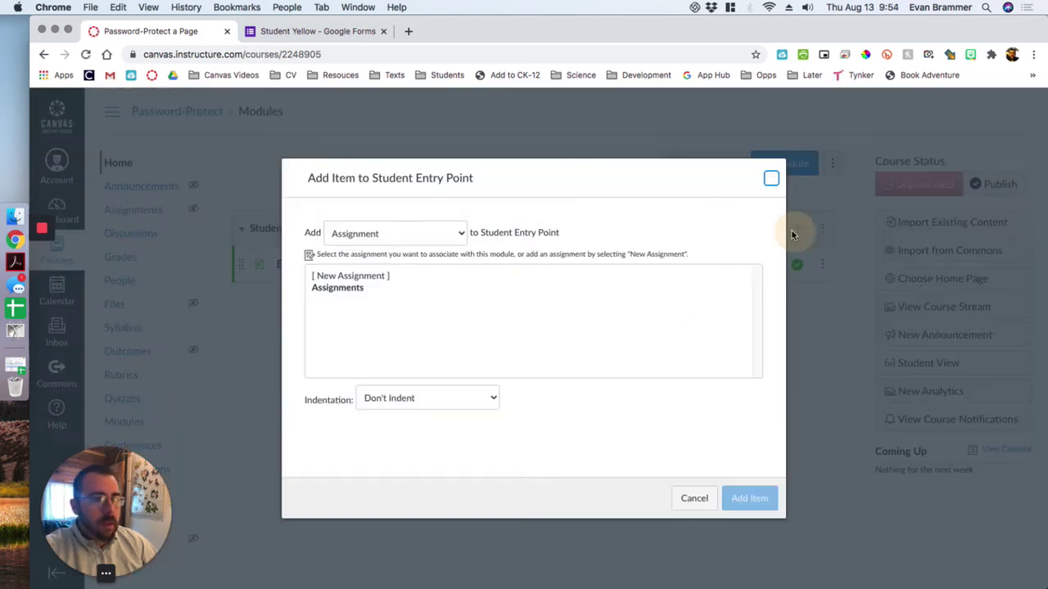
click(412, 238)
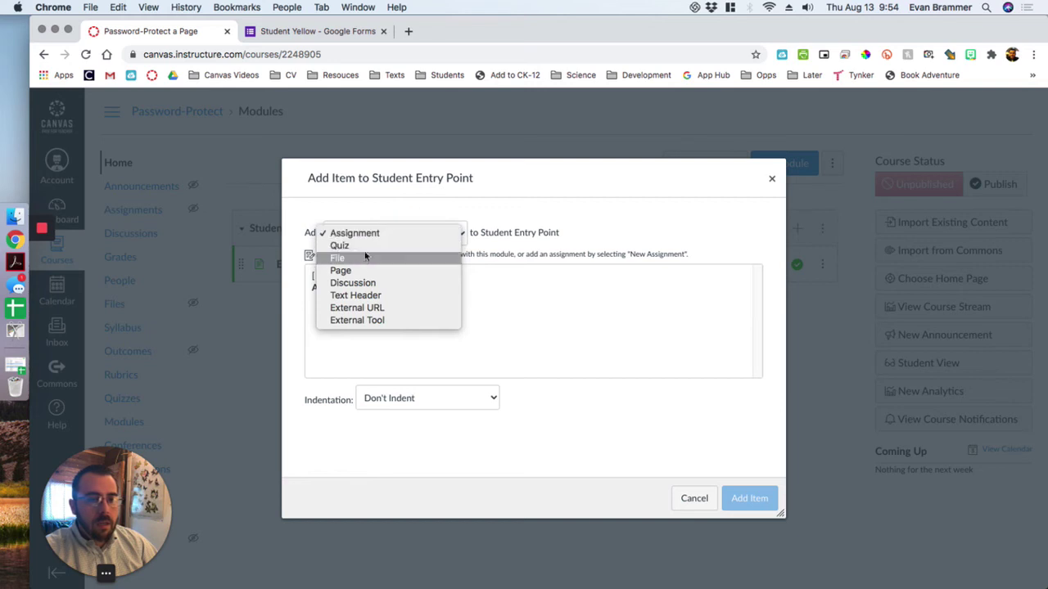
click(356, 271)
click(353, 277)
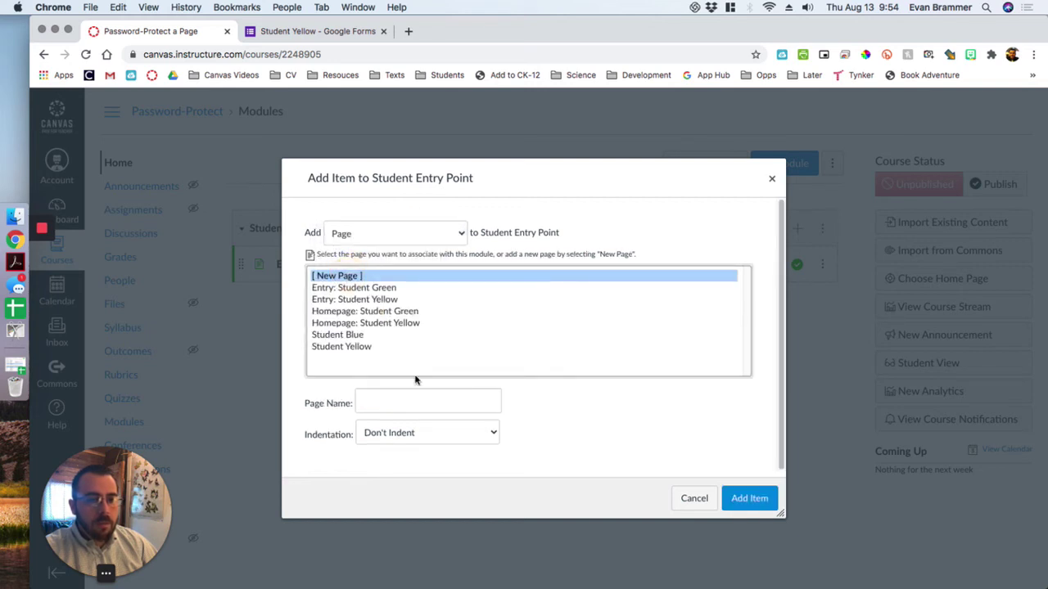
- Choose the existing Entry: Student Yellow page, add it to the module, and open it
click(369, 403)
text(Entr)
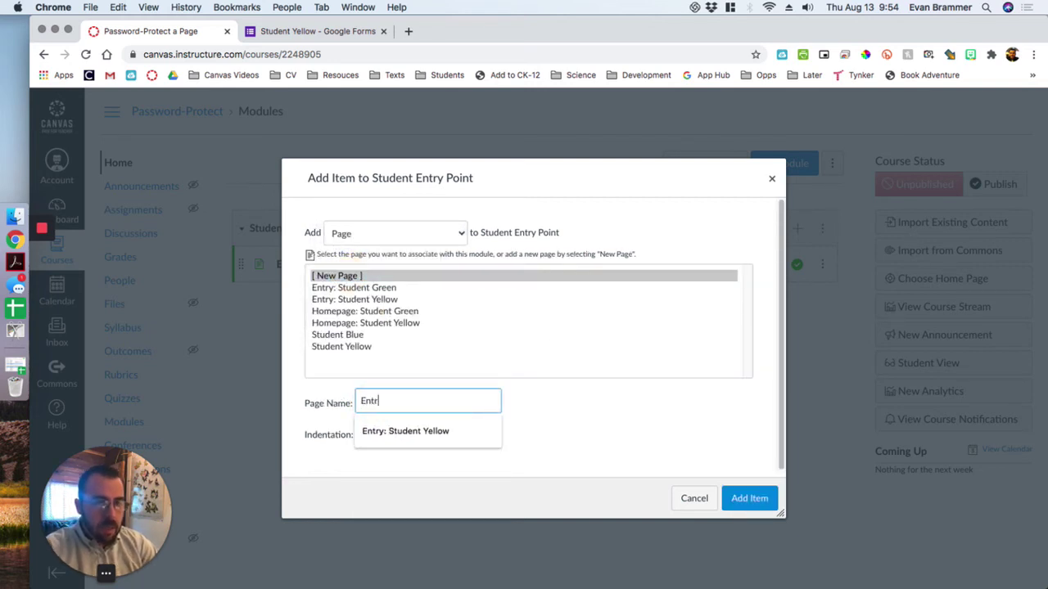
text(:)
key(BackSpace)
click(432, 431)
click(385, 298)
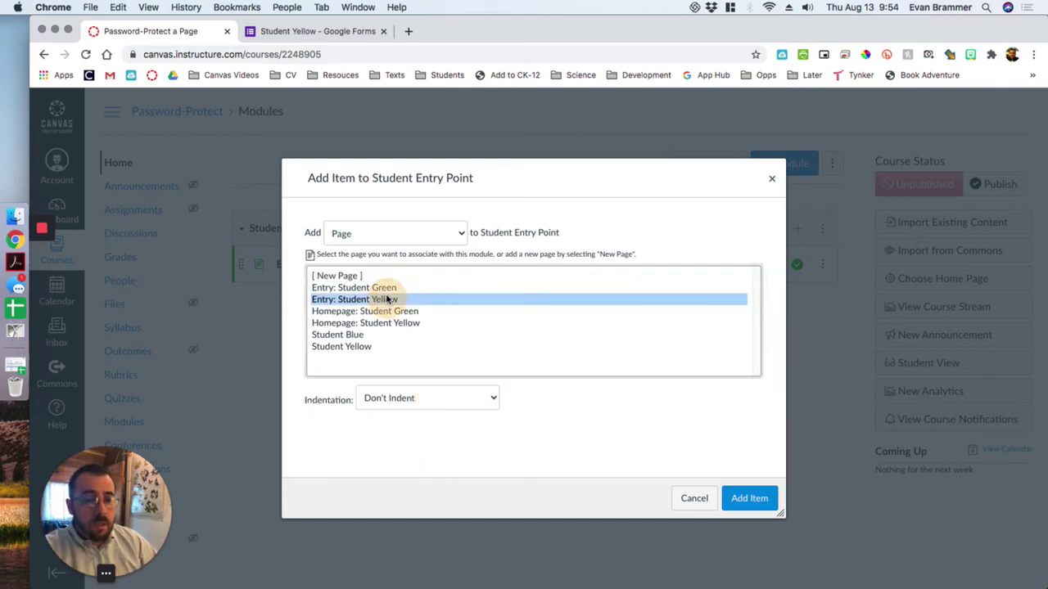
click(738, 500)
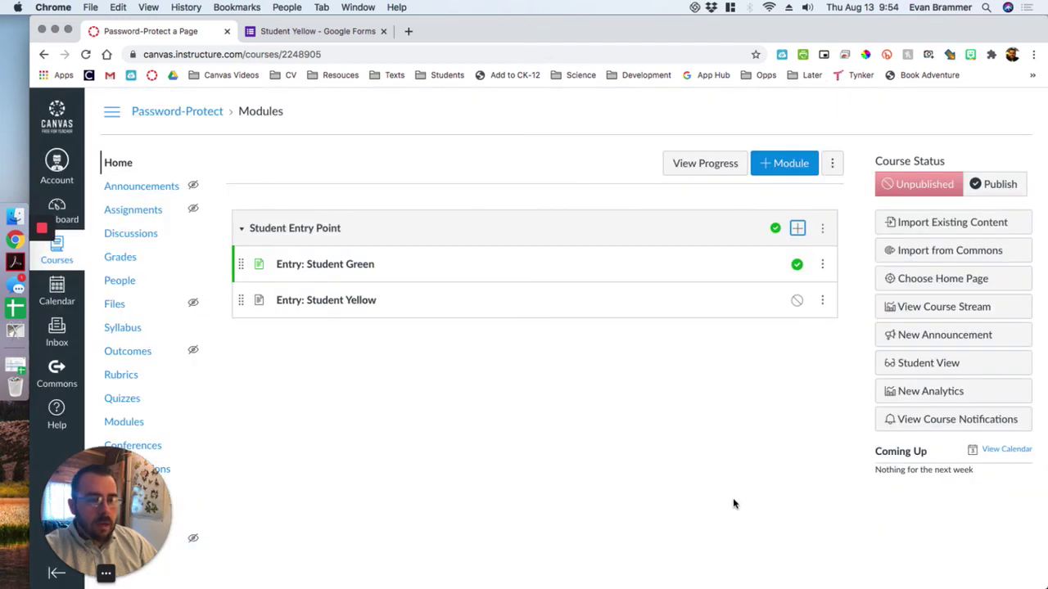
click(311, 301)
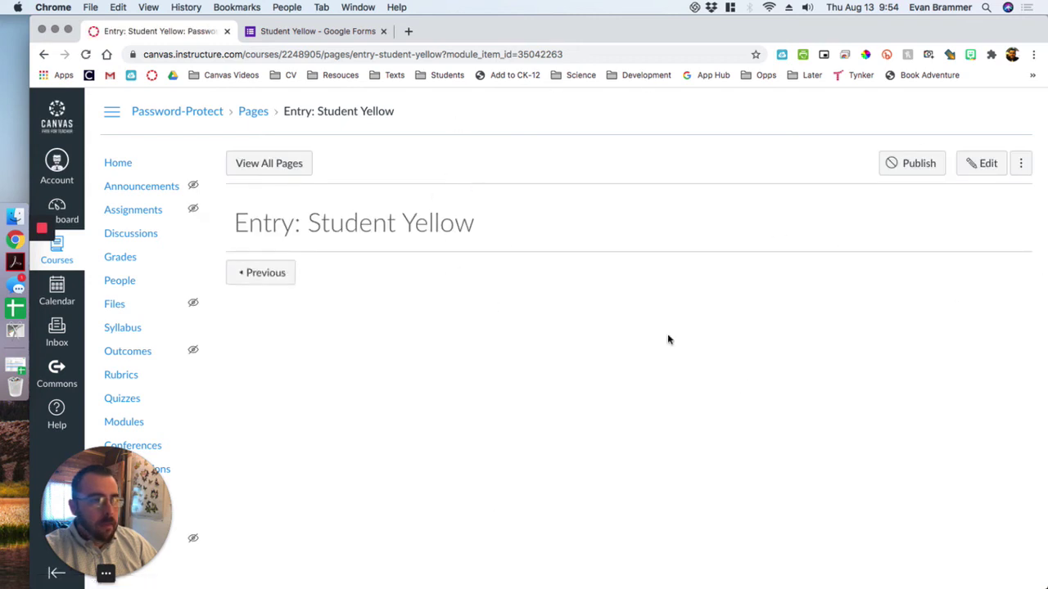
- Paste the form's iframe code into the page HTML, change width 640 to 100%, and publish
click(985, 163)
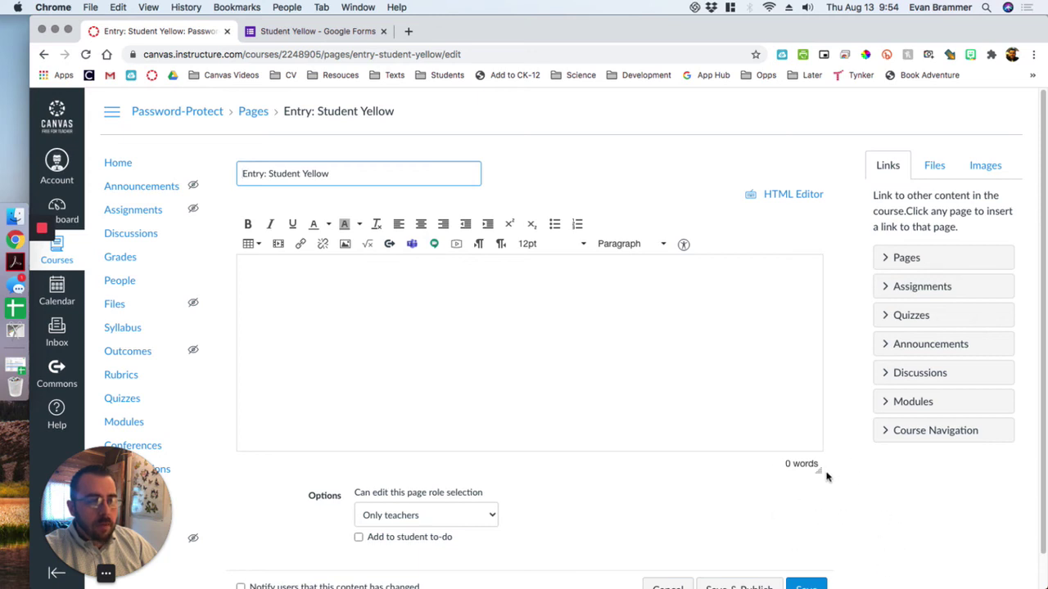
click(777, 193)
click(449, 250)
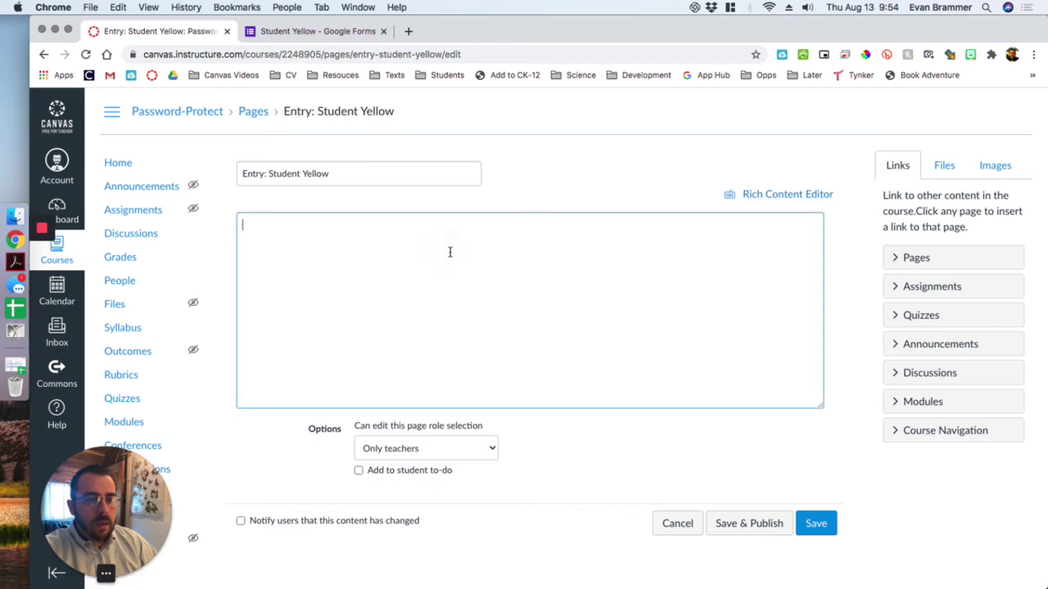
text(<iframe src="https://docs.google.com/forms/d/e/1FAIpQLSfcU6mdqfepQxe1nnC_ExMtJJg2KDZC2pG41TiMlFZy2L0lUw/viewform?embedded=true" width="640" height="401" frameborder="0" marginheight="0" marginwidth="0">Loading…</iframe>)
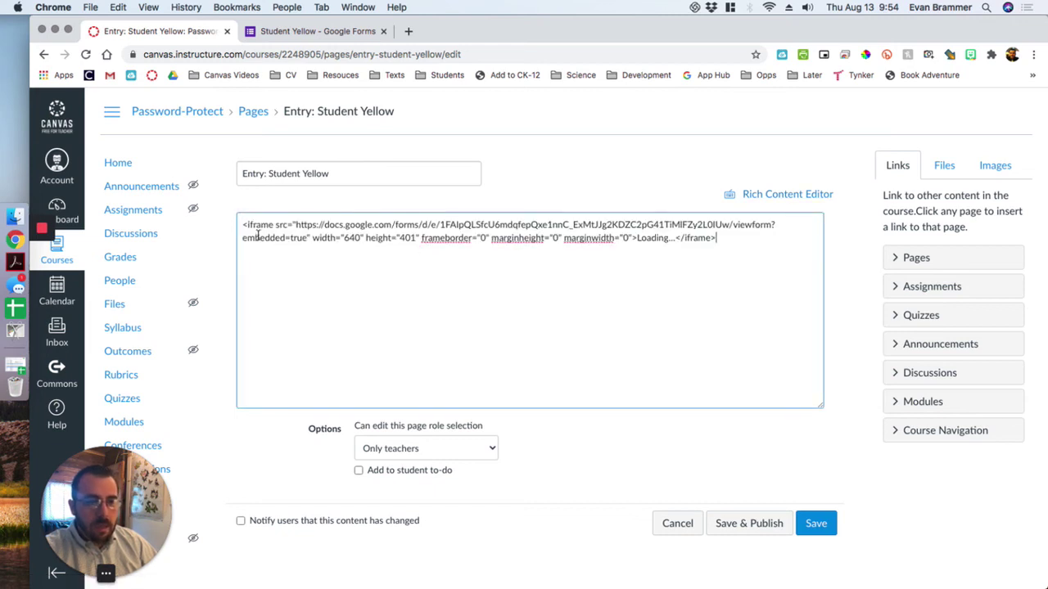
double_click(350, 238)
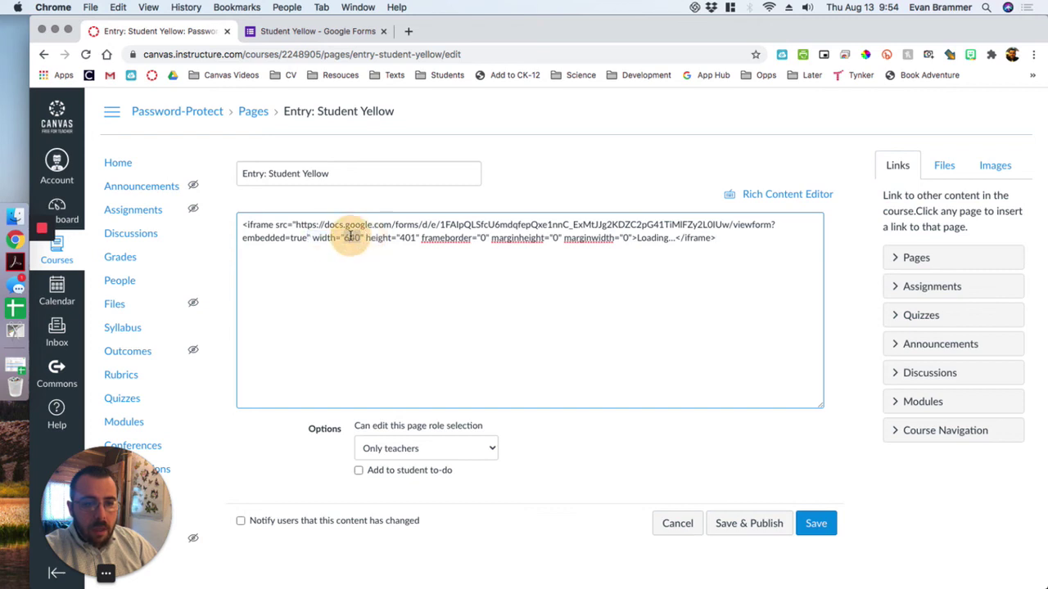
text(100%)
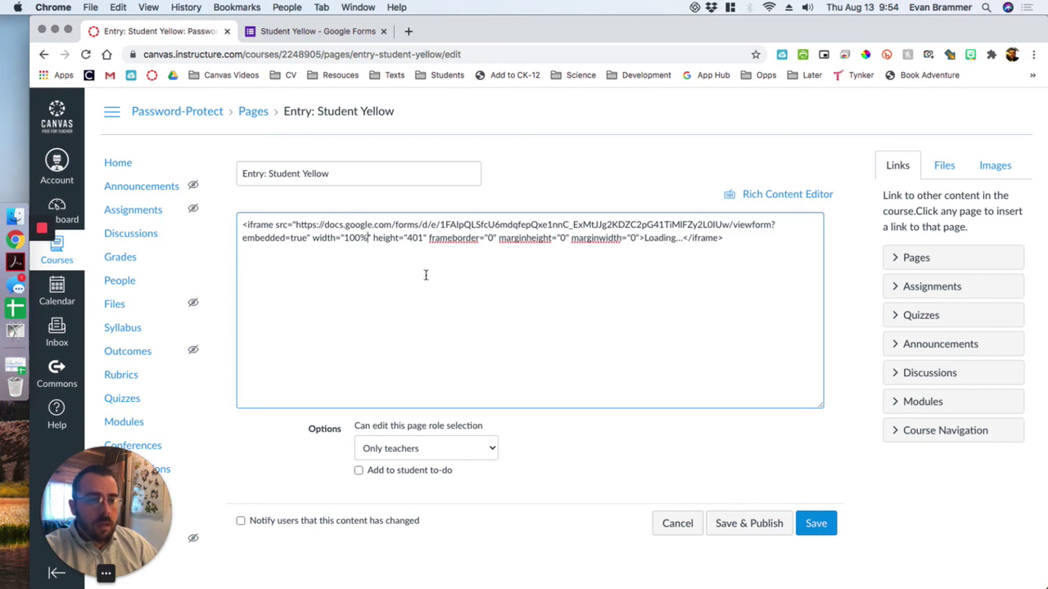
click(755, 524)
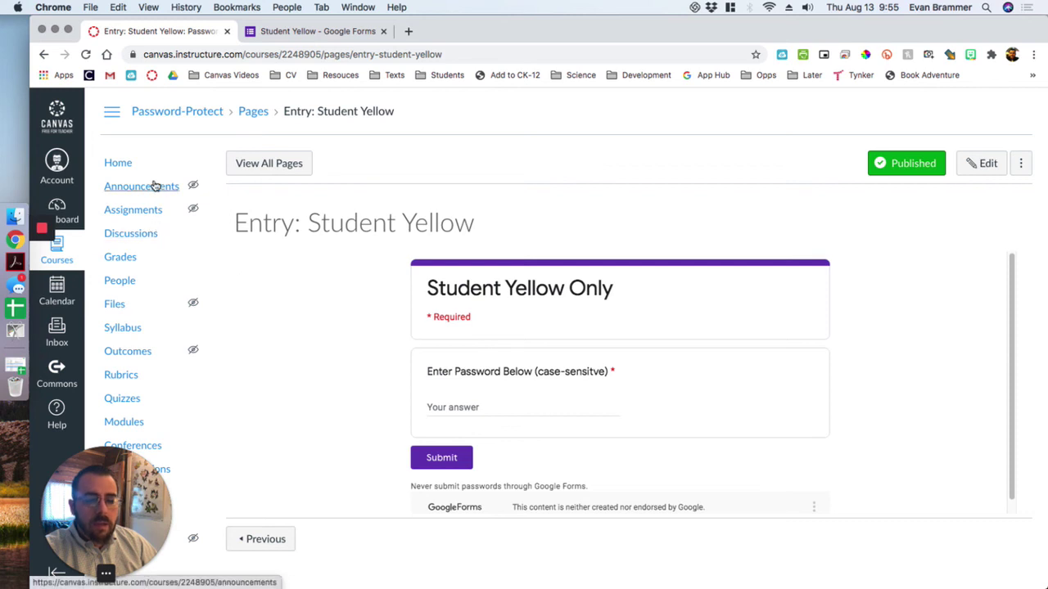
click(124, 166)
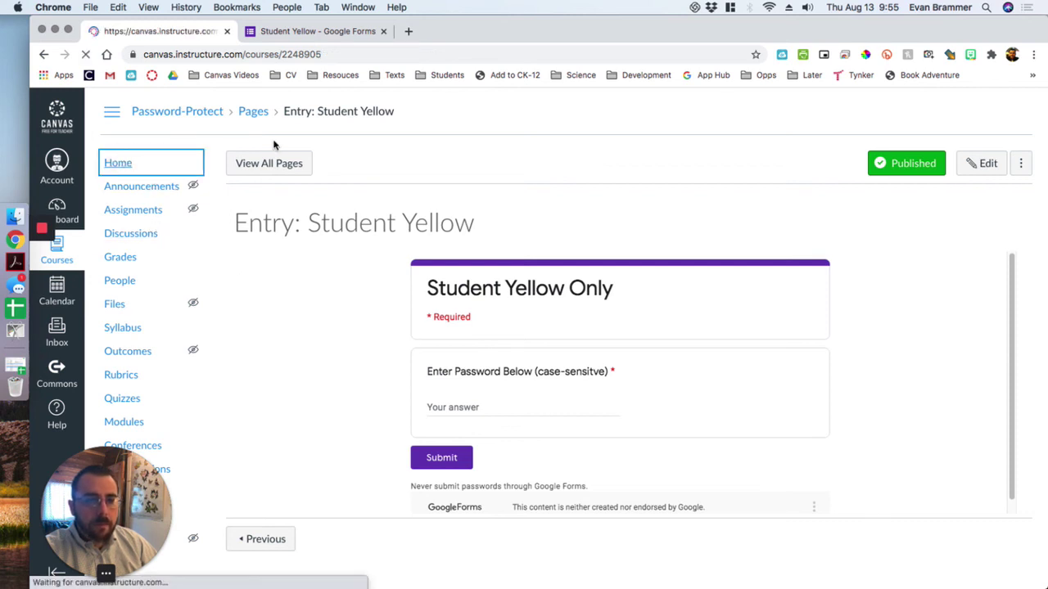
- In Student View, open Entry: Student Yellow and submit the wrong password 'password'
click(925, 363)
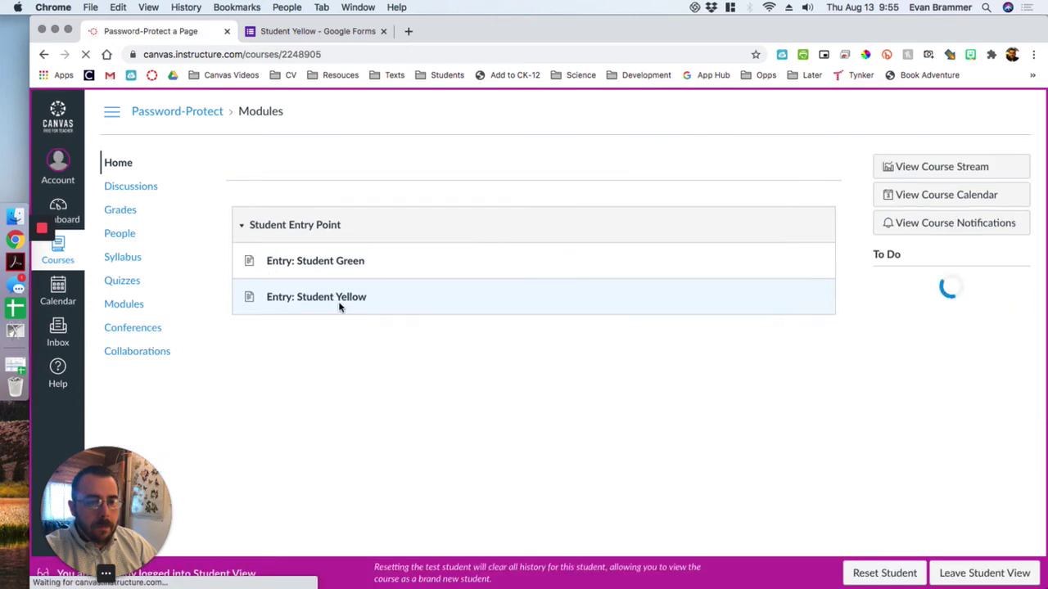
click(300, 299)
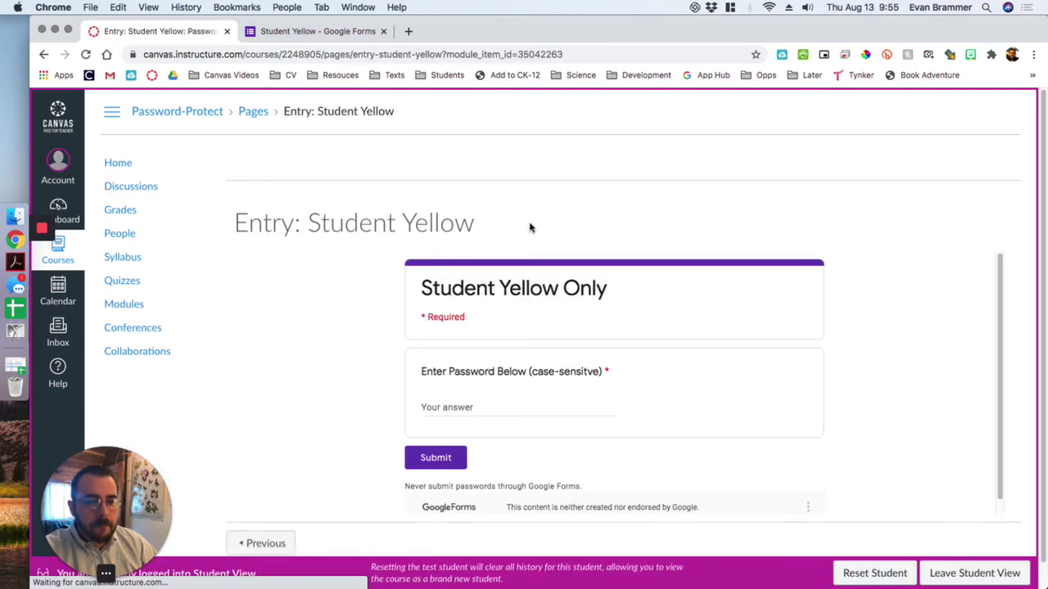
scroll(835, 224, down, 1)
scroll(815, 382, down, 1)
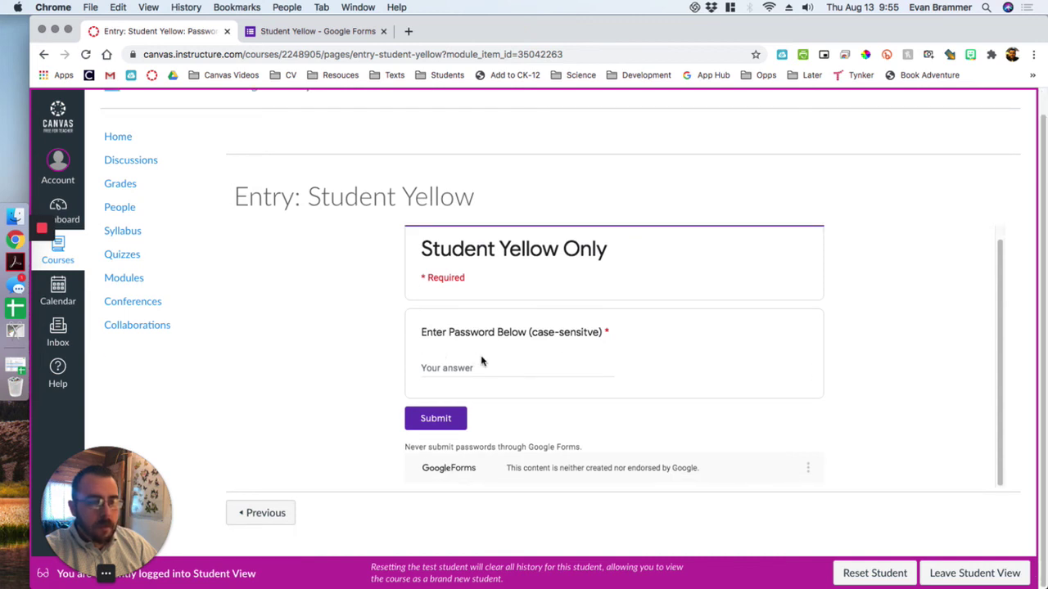
click(462, 371)
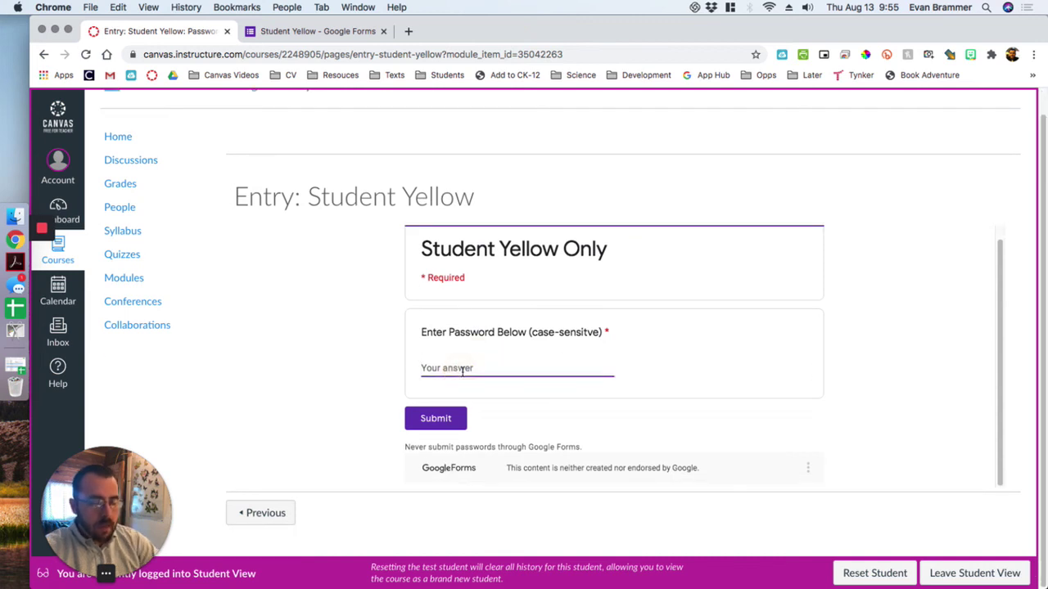
text(pa)
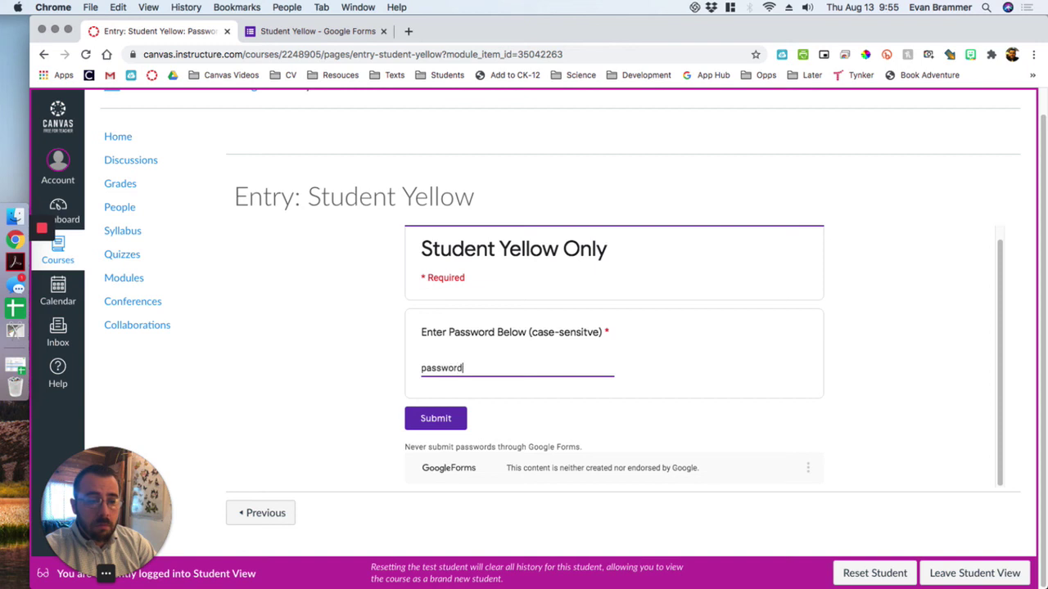
text(ssword)
click(452, 418)
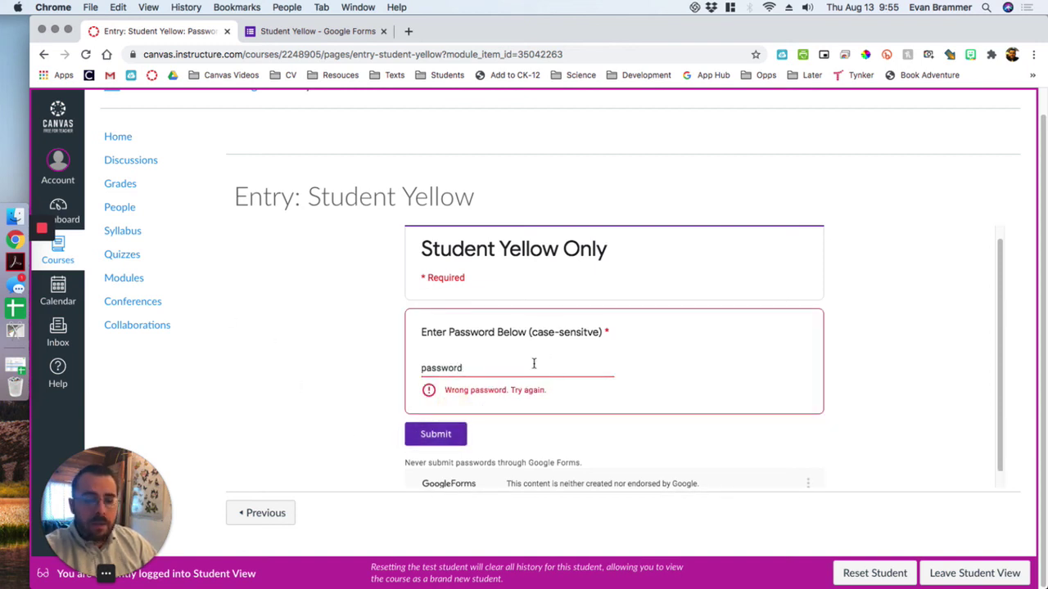
double_click(456, 369)
text(student)
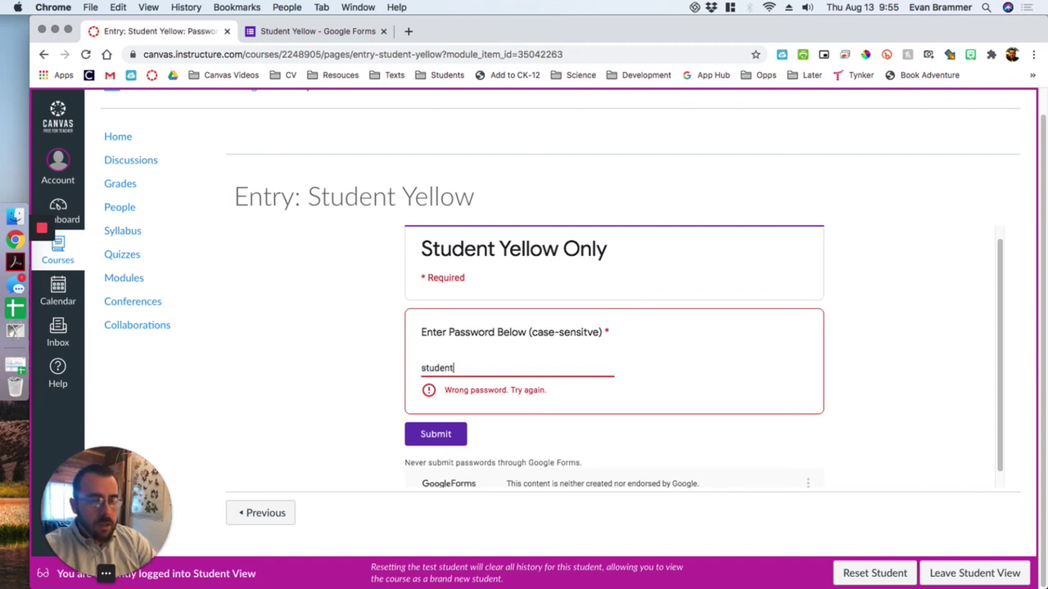
text(yellow)
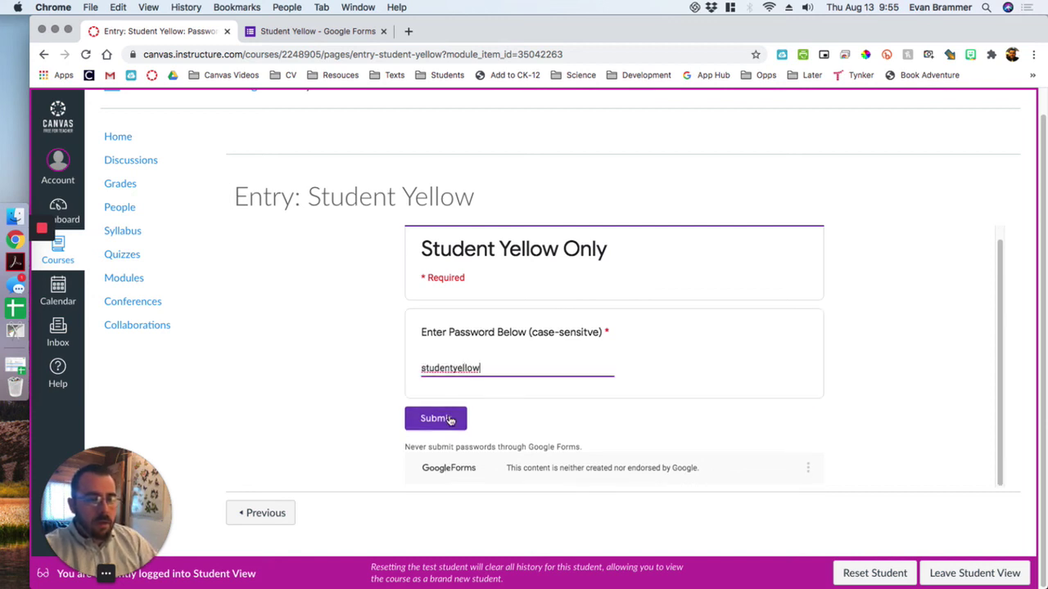
click(446, 418)
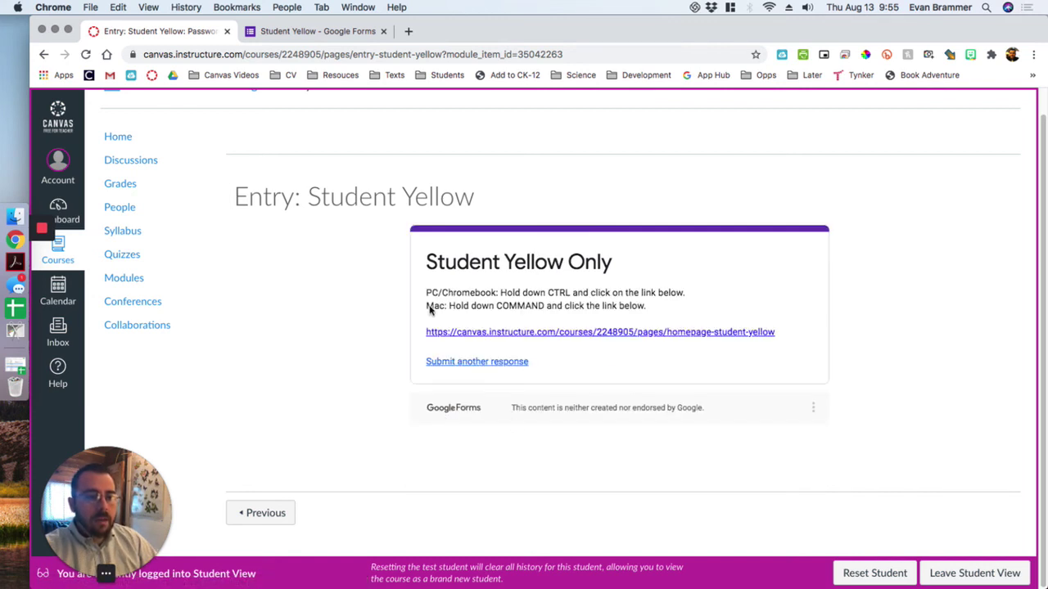
super+click(455, 334)
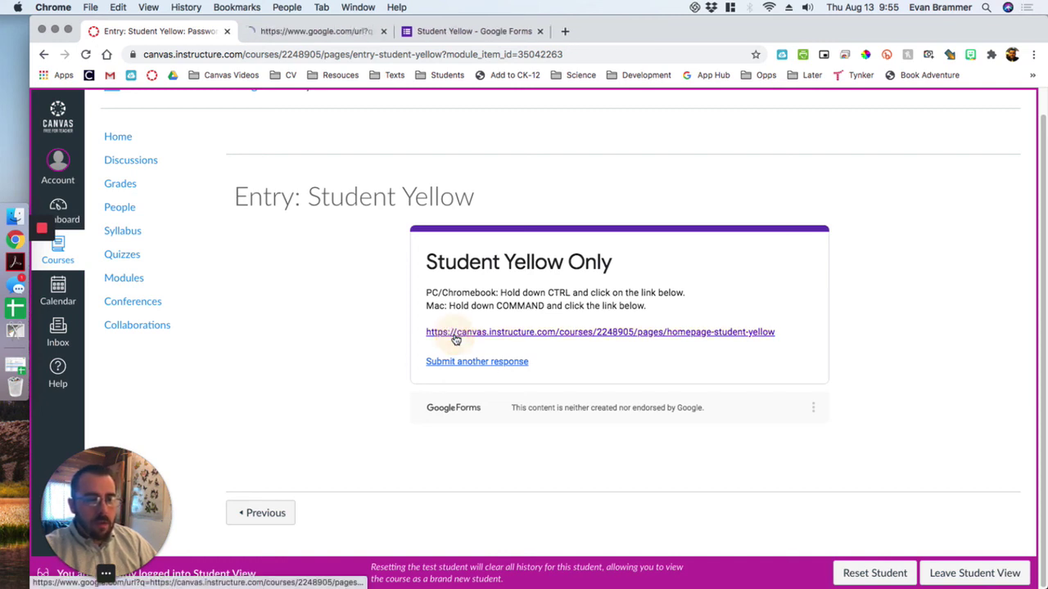
click(295, 32)
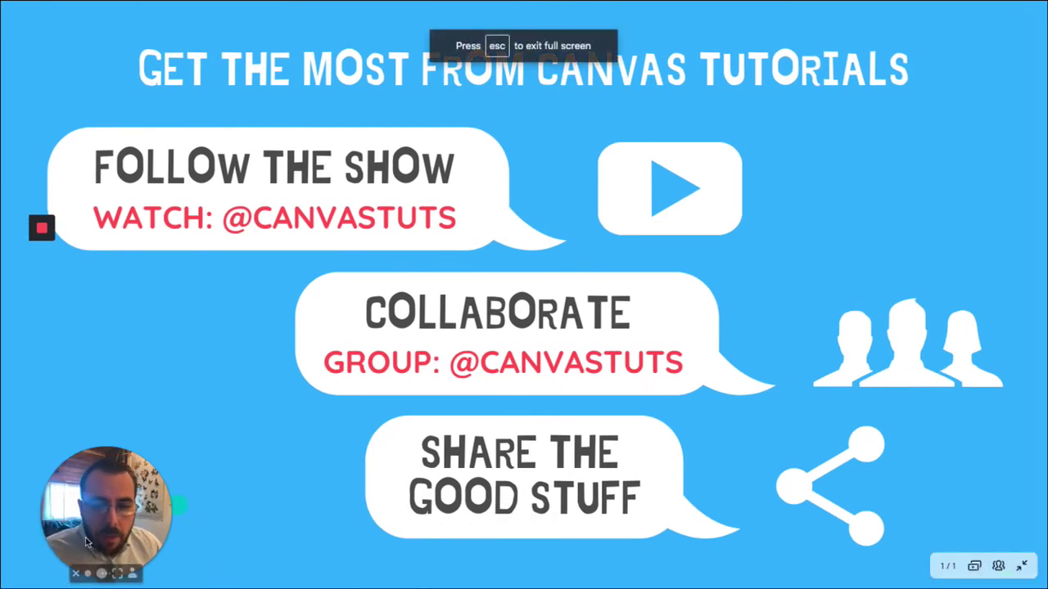
click(101, 574)
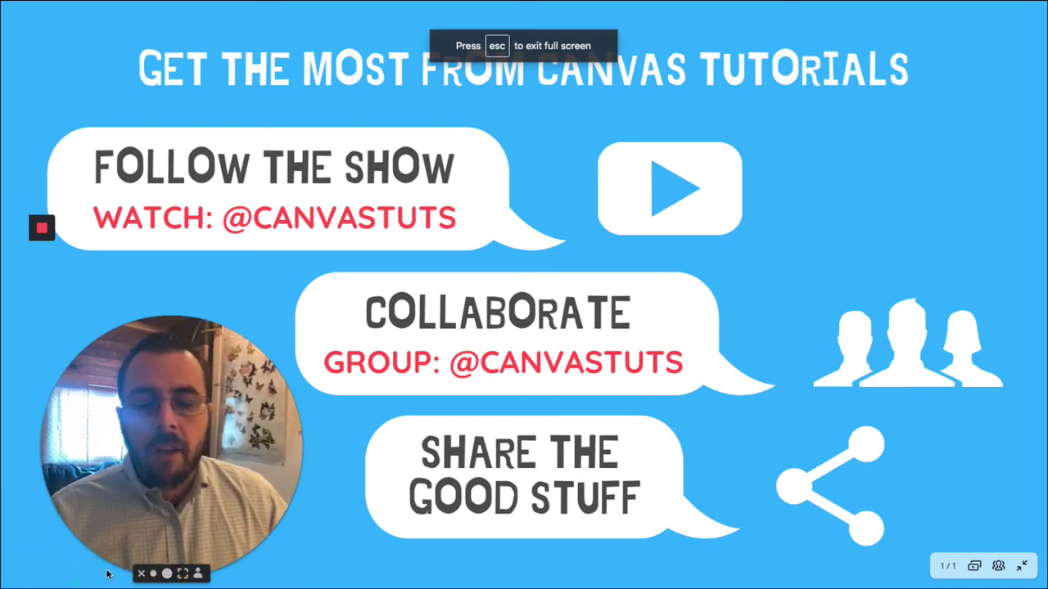